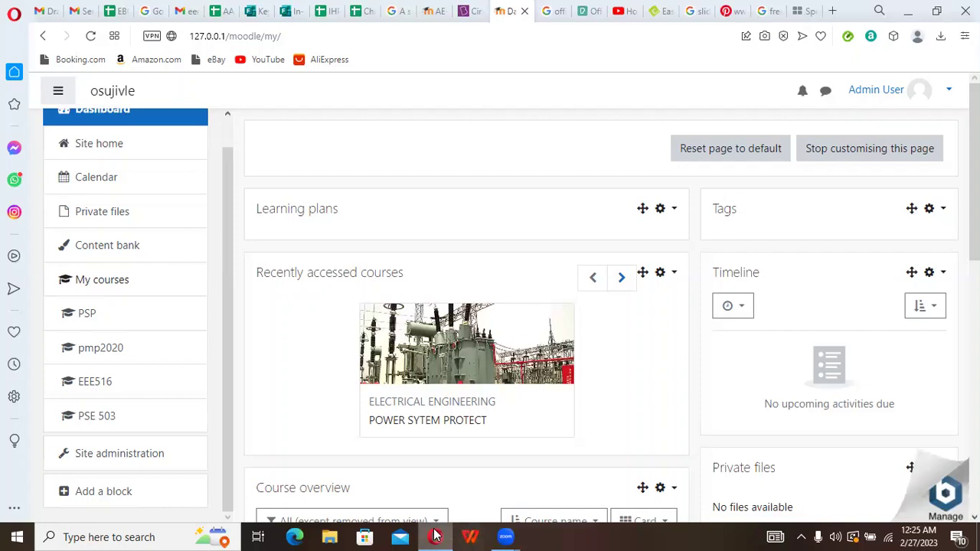
Step: Switch to WPS Office and create a blank spreadsheet
{"action": "mouse_move", "coordinate": [431, 536]}
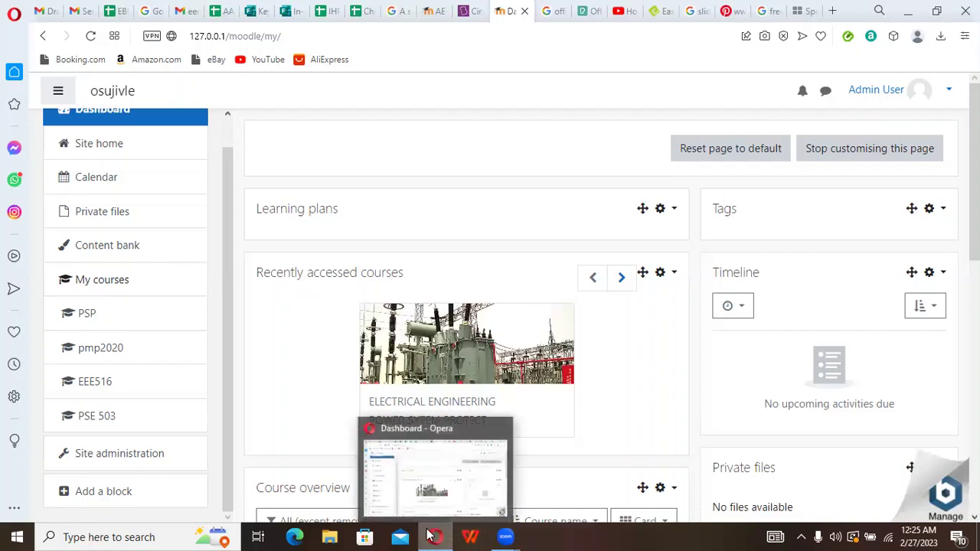
{"action": "left_click", "coordinate": [472, 536]}
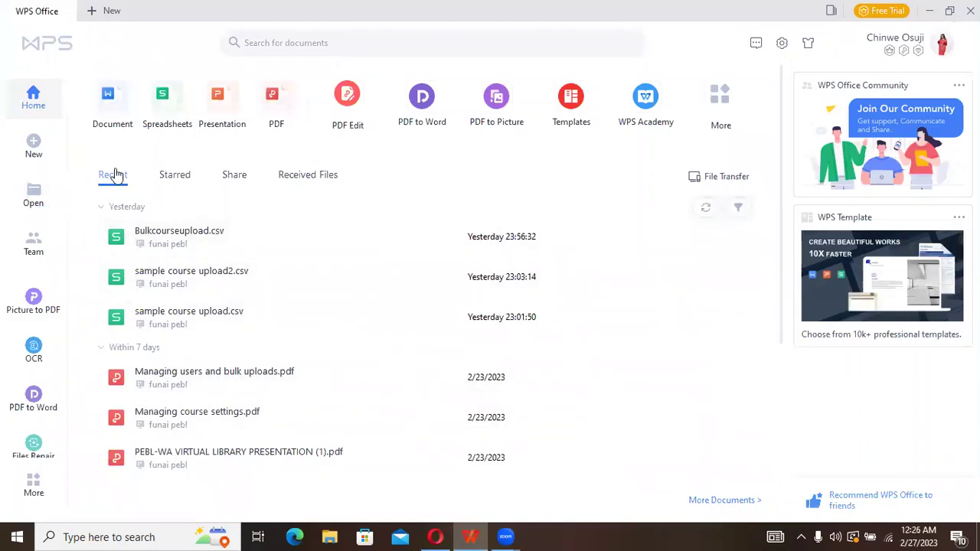
{"action": "left_click", "coordinate": [161, 96]}
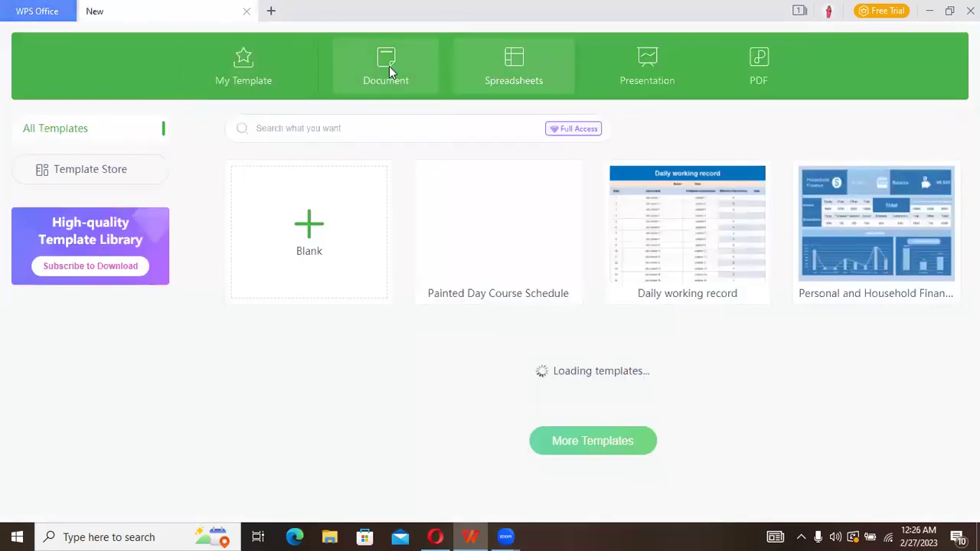
{"action": "left_click", "coordinate": [310, 234]}
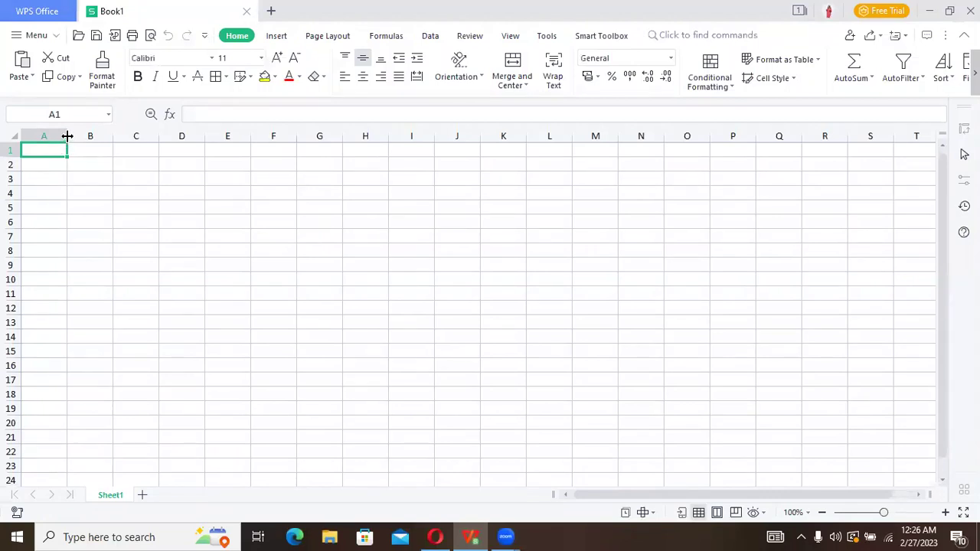
Step: Widen column A and enter the headers fullname in A1 and shortname in B1
{"action": "left_click_drag", "start_coordinate": [67, 136], "coordinate": [120, 139]}
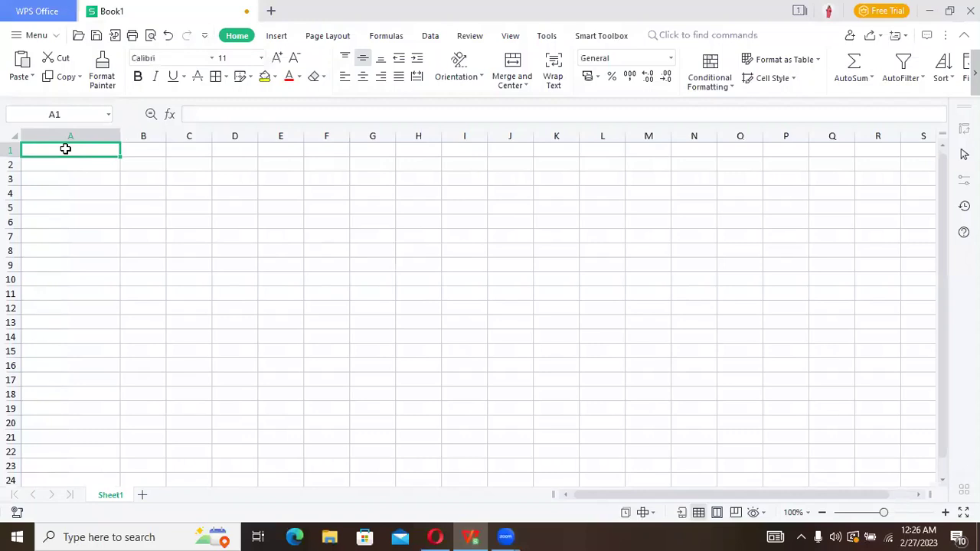
{"action": "type", "text": "fulln"}
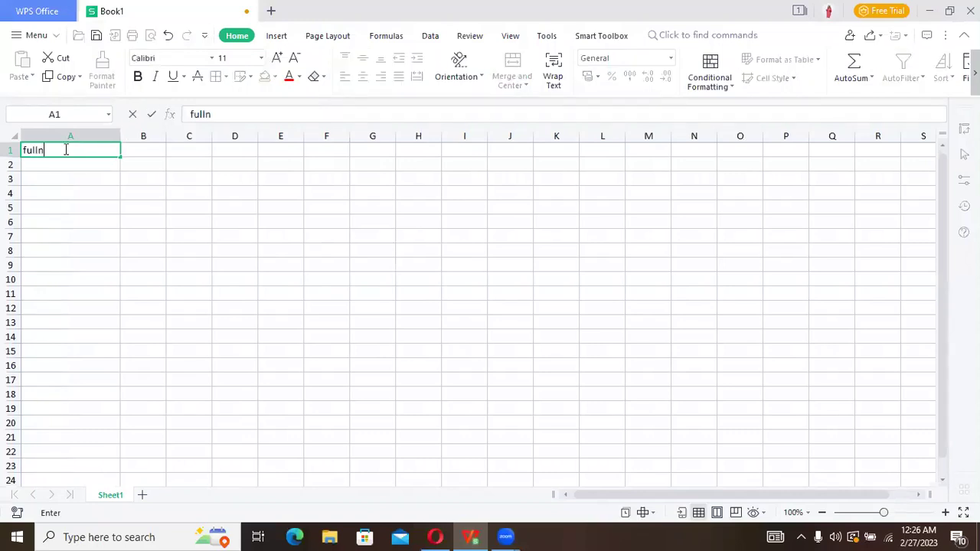
{"action": "type", "text": "ame"}
{"action": "left_click", "coordinate": [137, 151]}
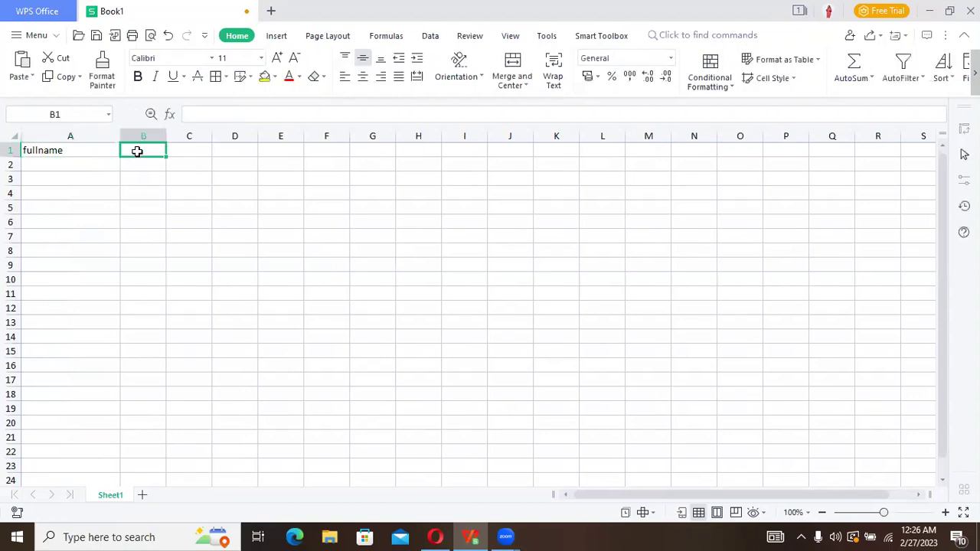
{"action": "type", "text": "sho"}
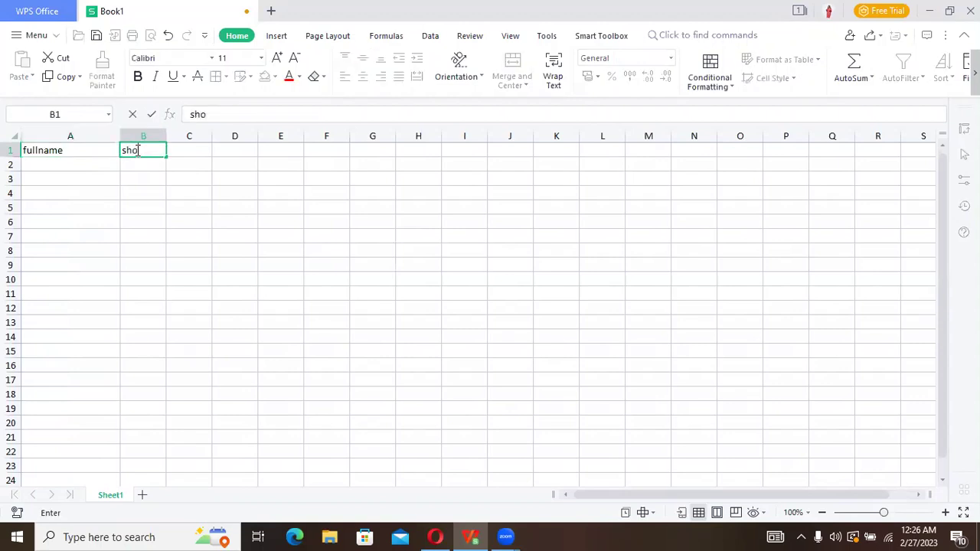
{"action": "type", "text": "rtname"}
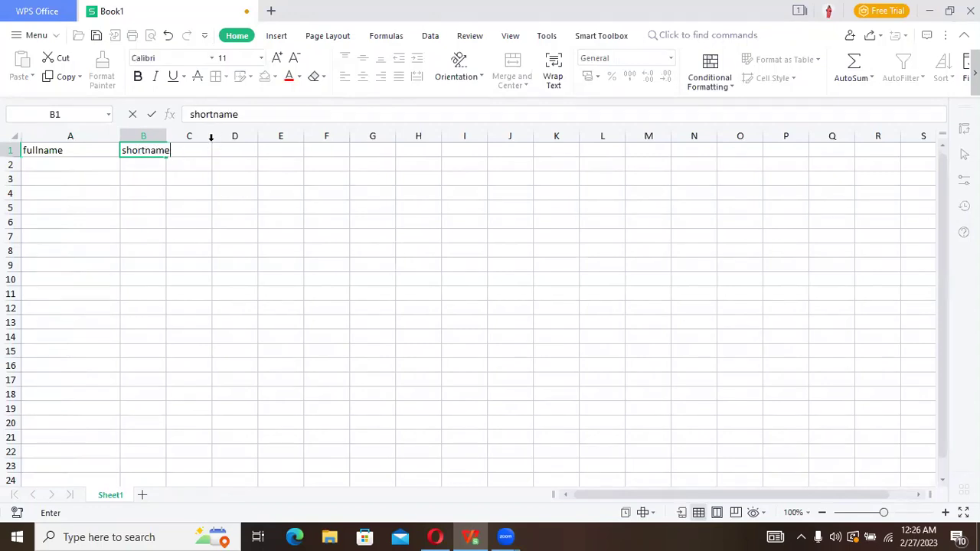
Step: Widen column C and enter the header category in cell C1
{"action": "key", "text": "F2"}
{"action": "left_click_drag", "start_coordinate": [241, 150], "coordinate": [266, 134]}
{"action": "left_click", "coordinate": [192, 164]}
{"action": "left_click", "coordinate": [200, 151]}
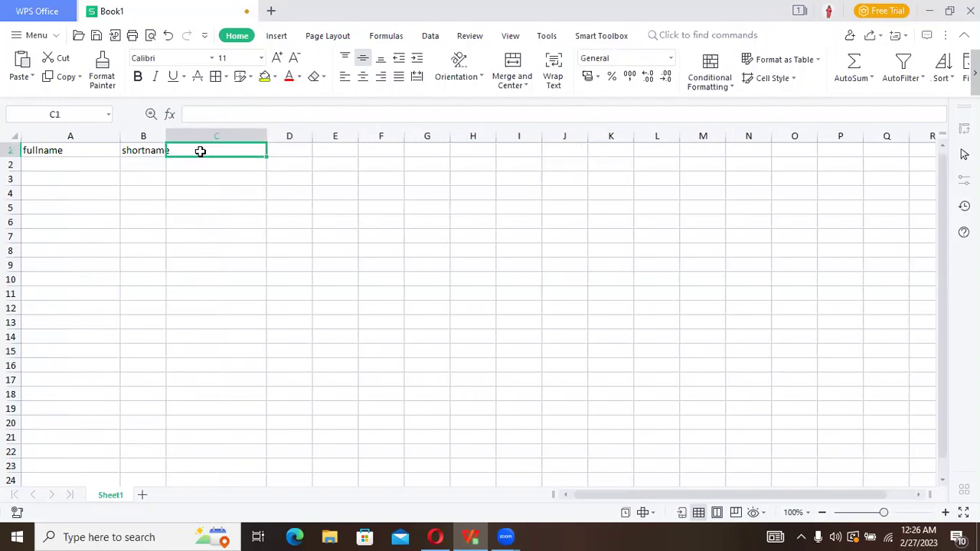
{"action": "type", "text": "ca"}
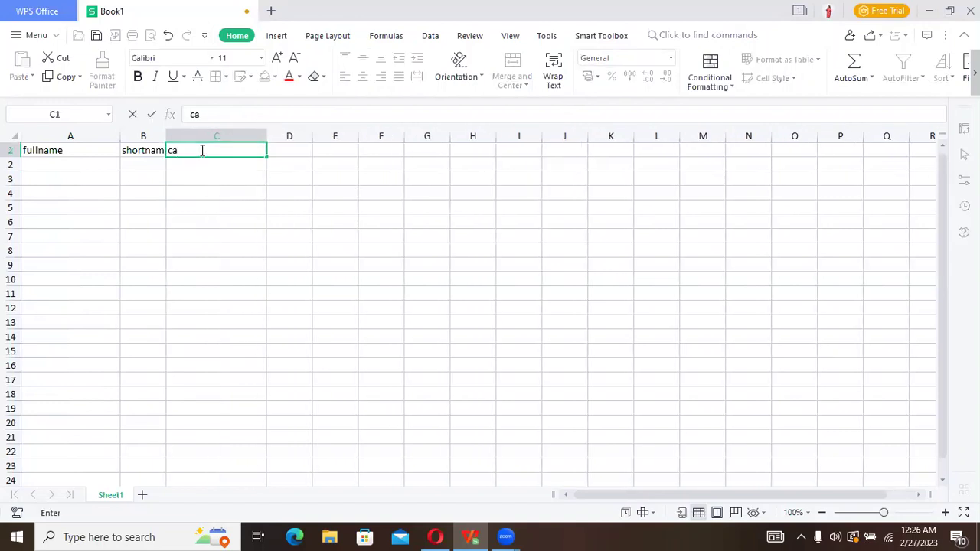
{"action": "type", "text": "tegory"}
Step: Enter the course name Engineering economy in cell A2 under fullname
{"action": "left_click", "coordinate": [88, 165]}
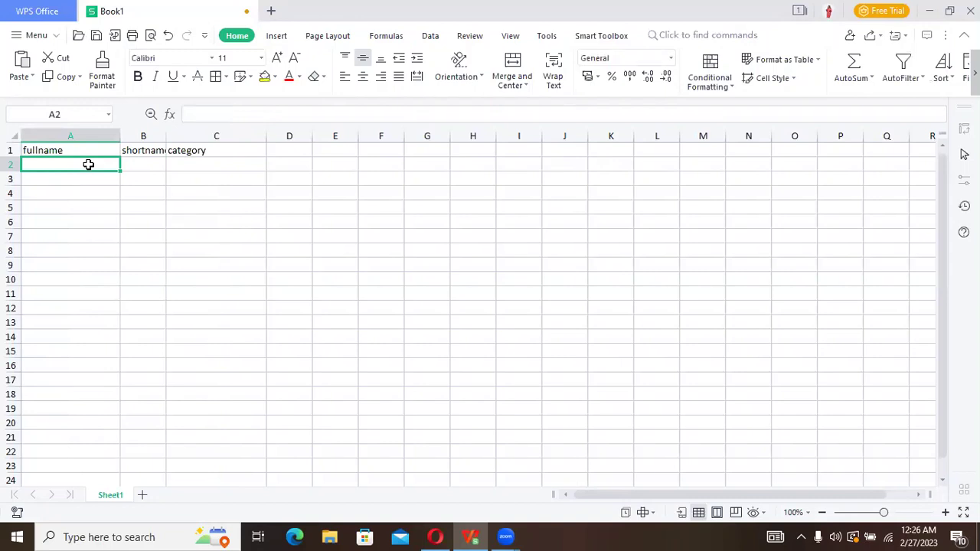
{"action": "type", "text": "E"}
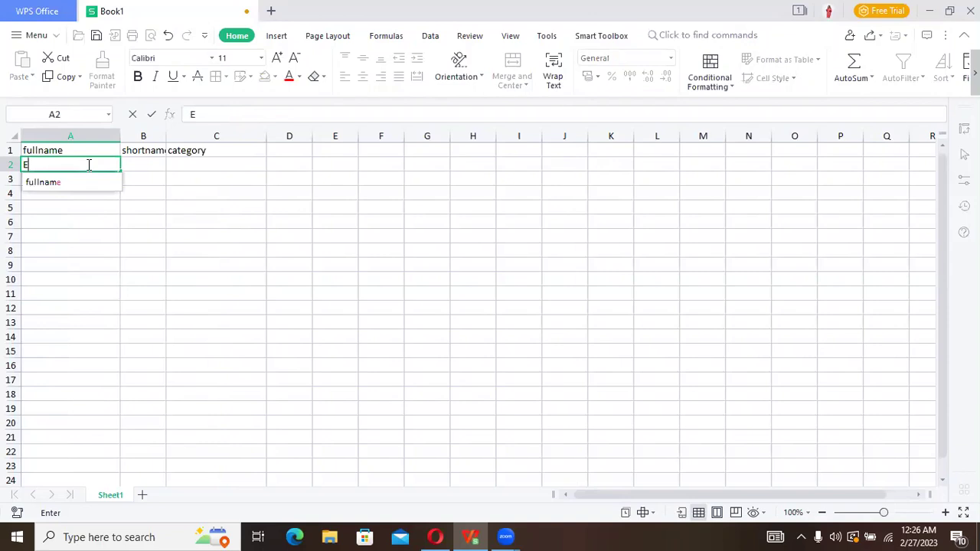
{"action": "type", "text": "n"}
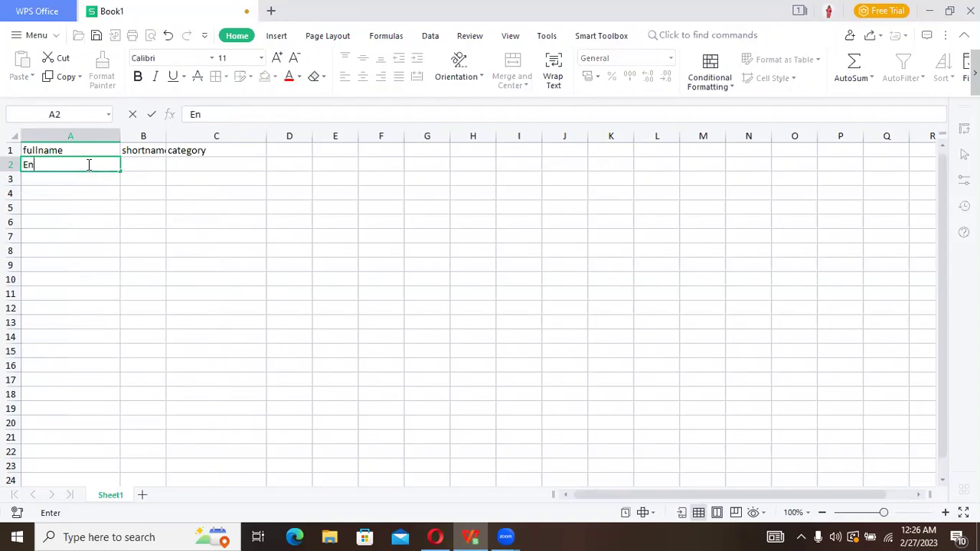
{"action": "type", "text": "gineering e"}
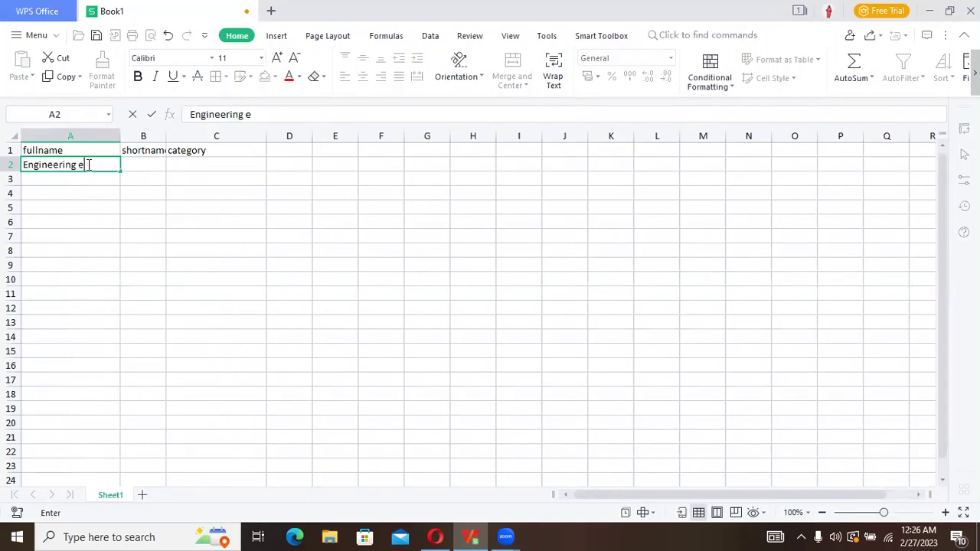
{"action": "type", "text": "conomy"}
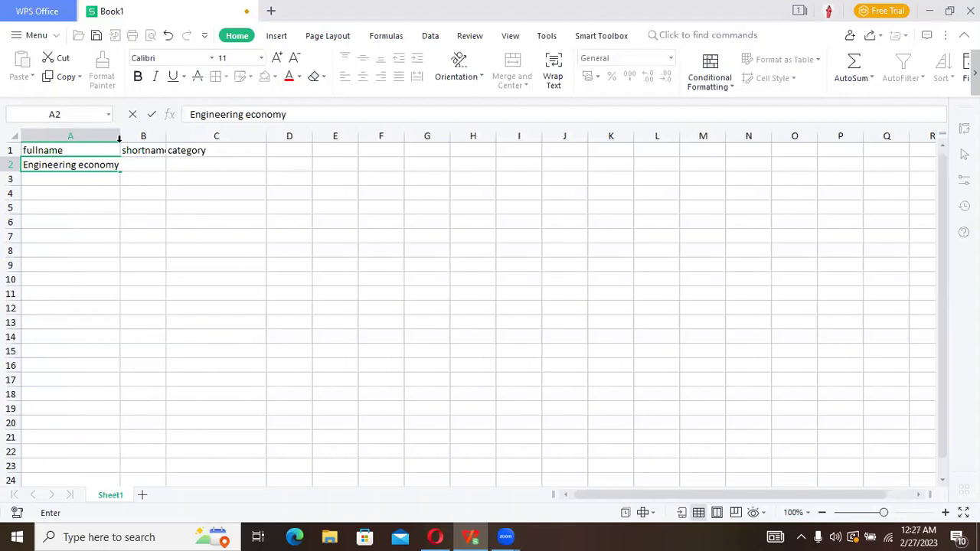
{"action": "key", "text": "F2"}
{"action": "left_click_drag", "start_coordinate": [184, 165], "coordinate": [97, 174]}
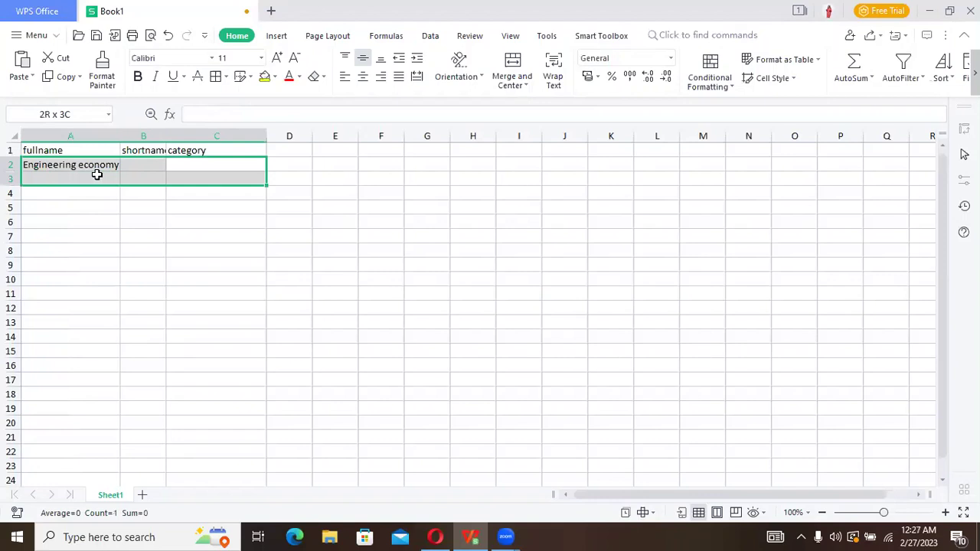
Step: Enter the course name Engineering management in cell A3
{"action": "left_click", "coordinate": [98, 177]}
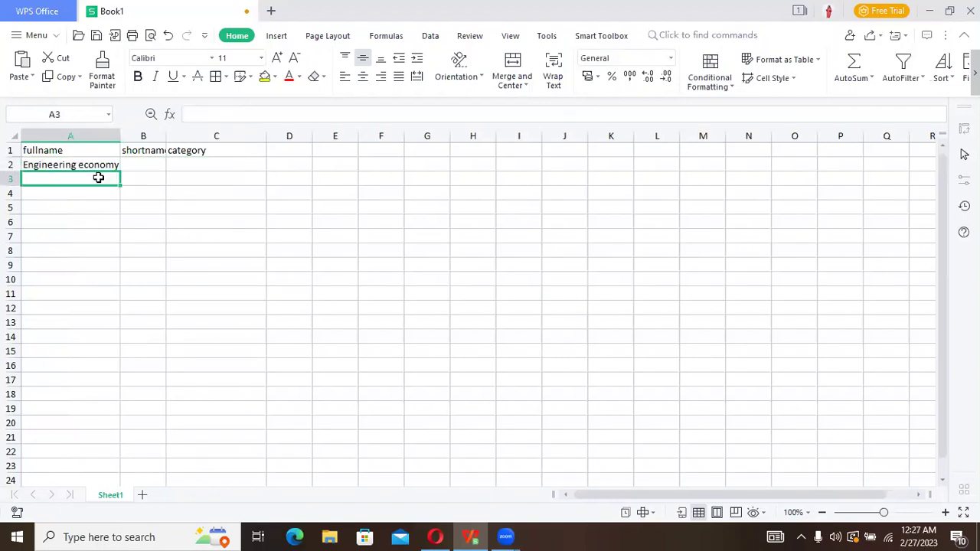
{"action": "type", "text": "E"}
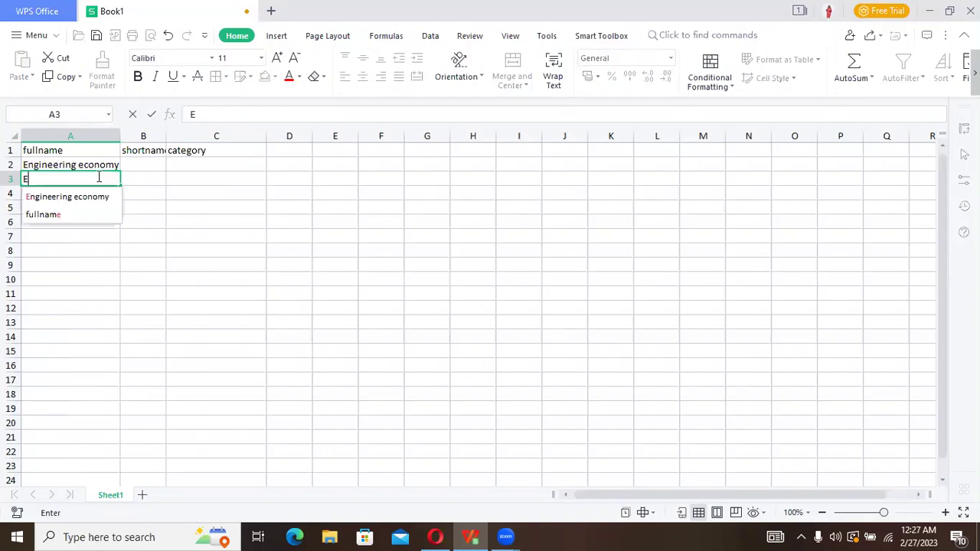
{"action": "type", "text": "ngi"}
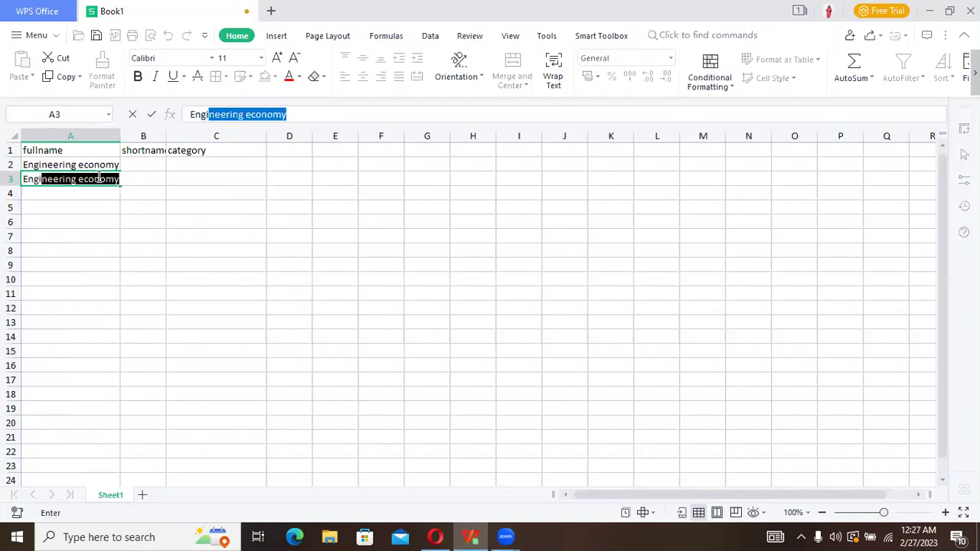
{"action": "type", "text": "neering "}
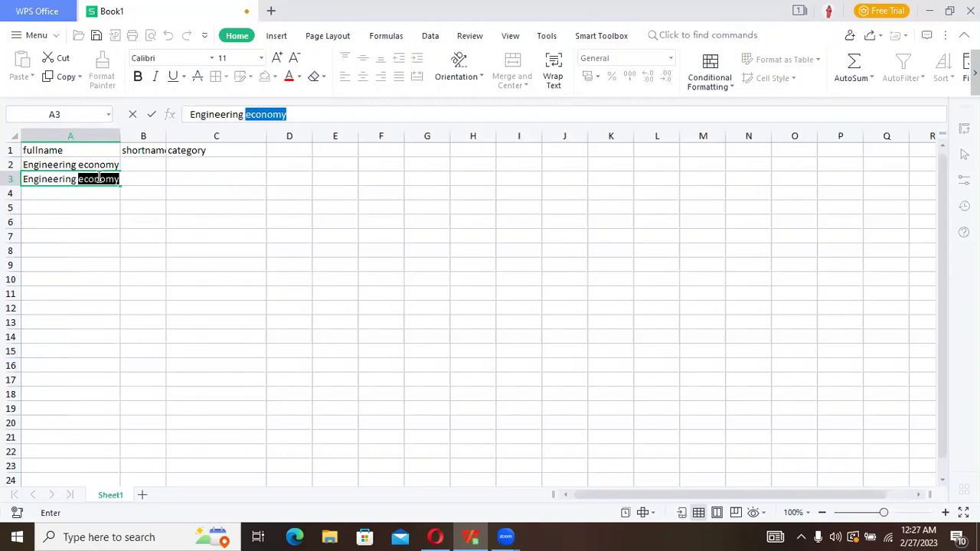
{"action": "type", "text": "mana"}
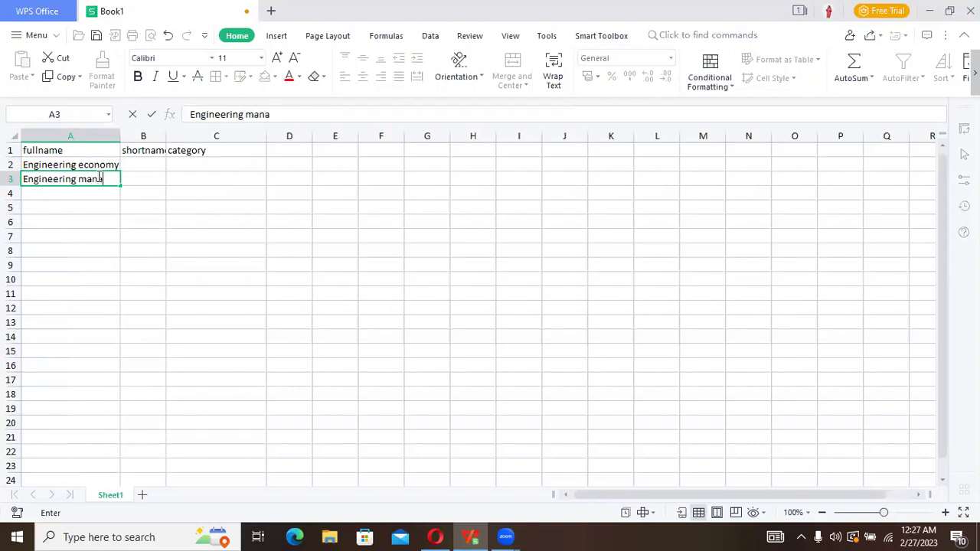
{"action": "type", "text": "gement"}
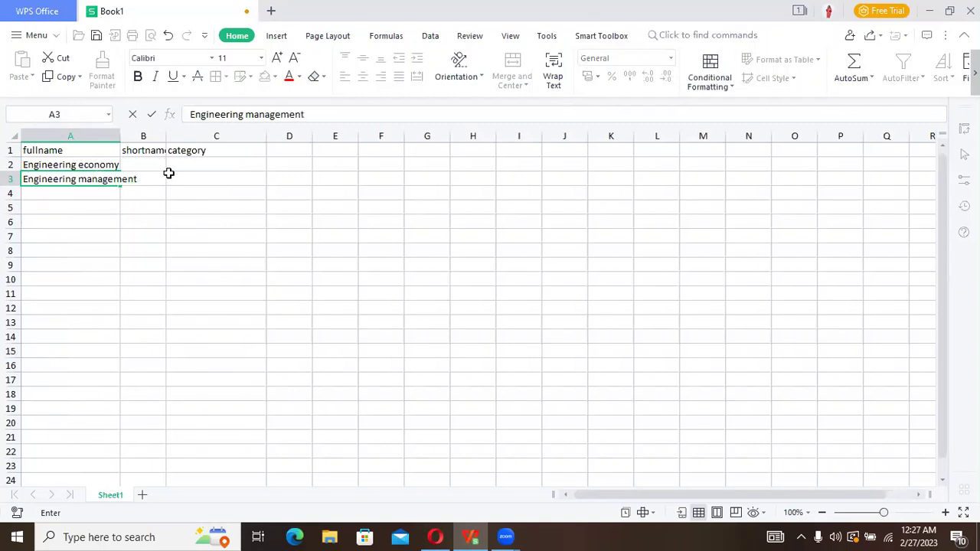
{"action": "key", "text": "Return"}
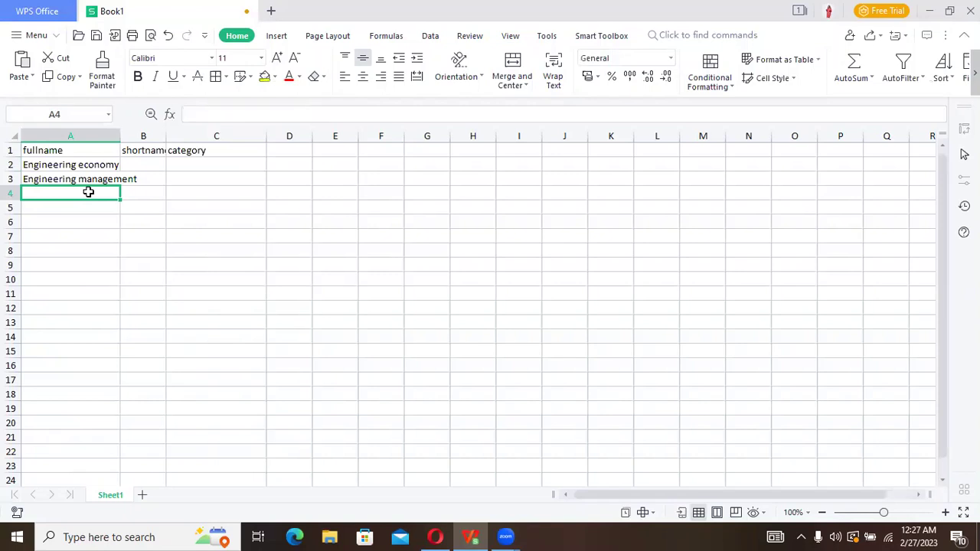
Step: Enter the course name Basic Engineering in cell A4
{"action": "type", "text": "Bas"}
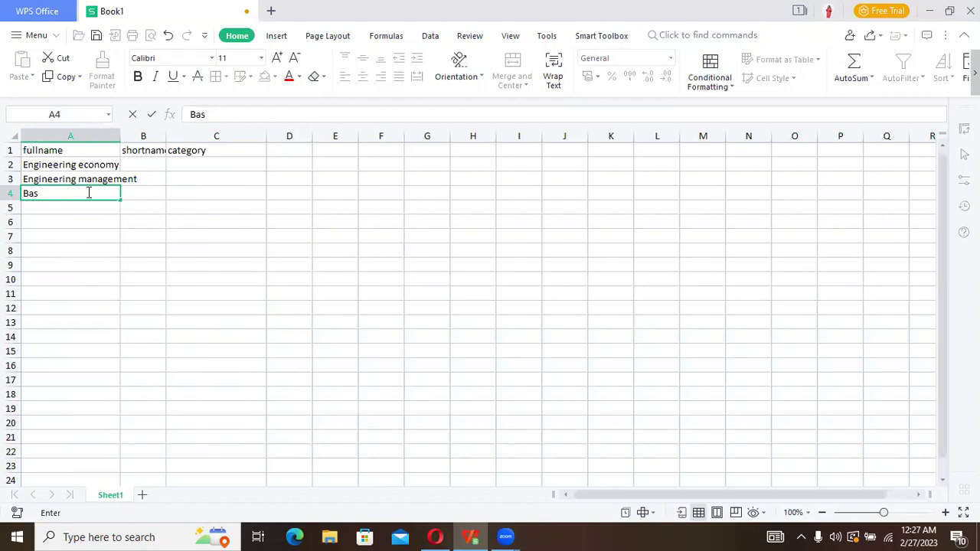
{"action": "type", "text": "ic Engineer"}
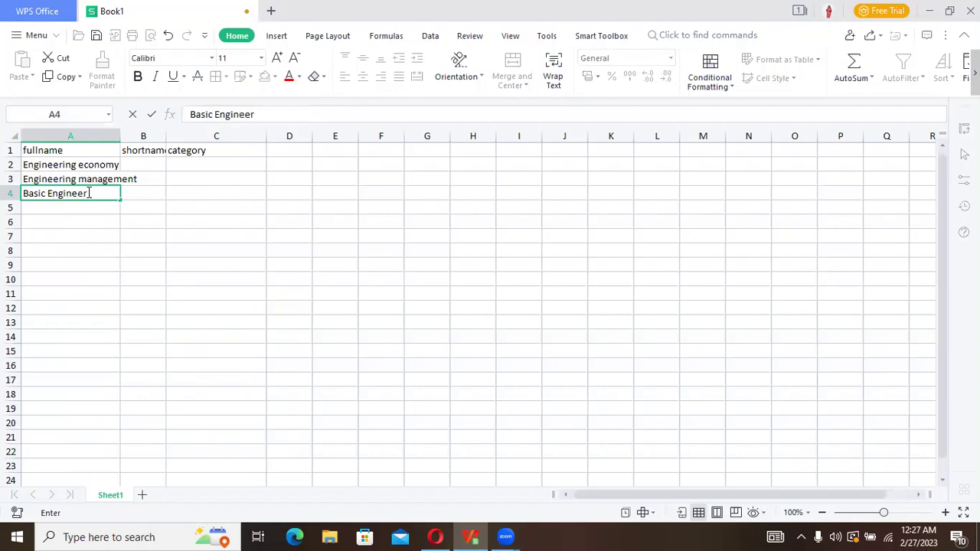
{"action": "type", "text": "ing"}
Step: Enter the course name High voltage Engineering in A5 and widen column A to fit the course names
{"action": "left_click", "coordinate": [71, 207]}
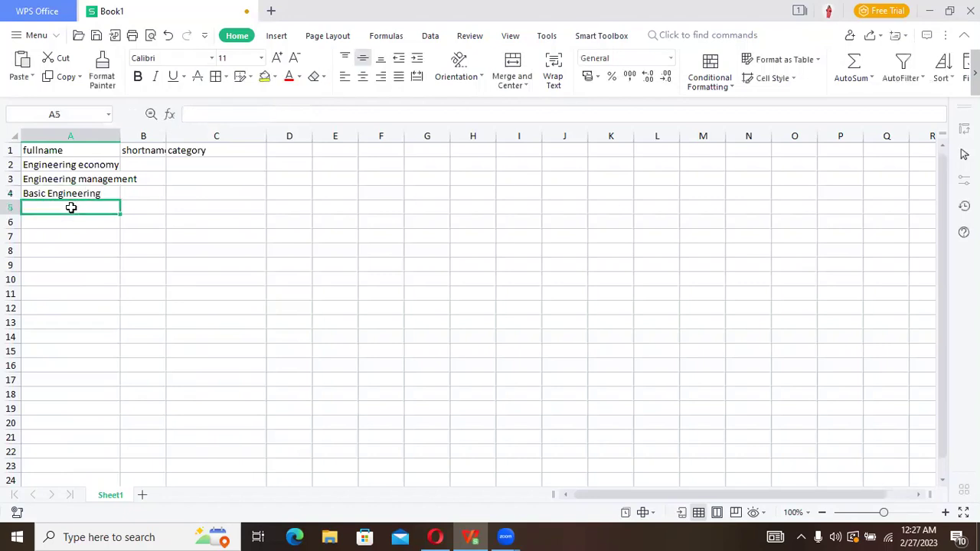
{"action": "type", "text": "Hi"}
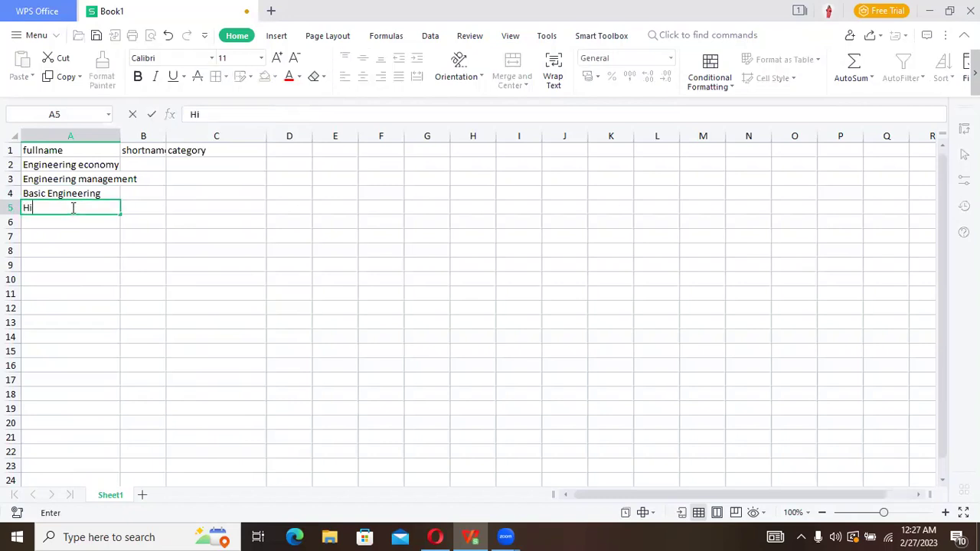
{"action": "type", "text": "gh voltage"}
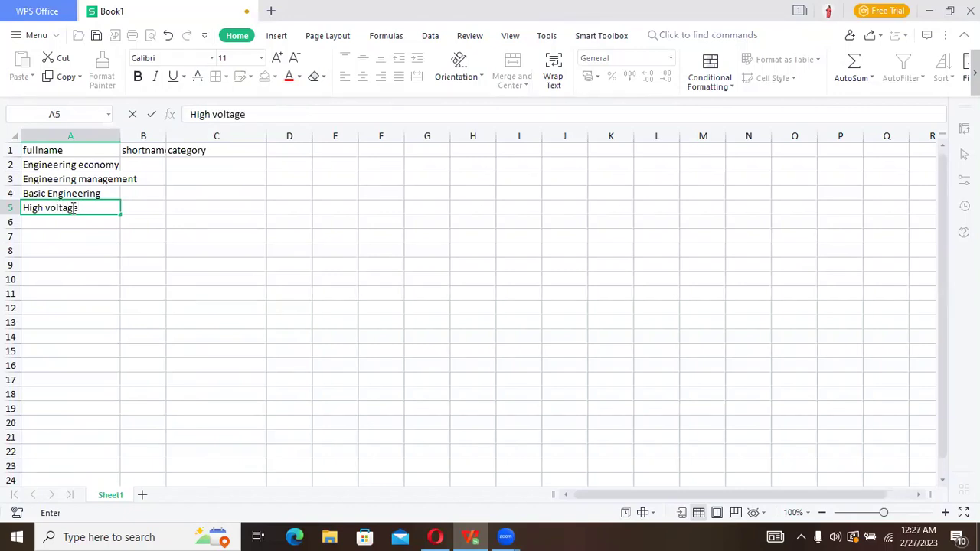
{"action": "type", "text": " Engineer"}
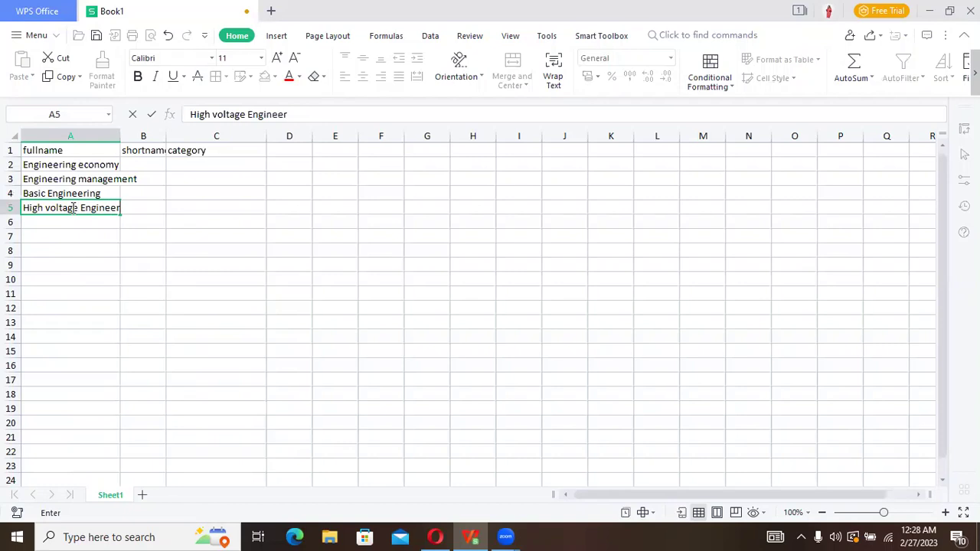
{"action": "type", "text": "ing"}
{"action": "left_click", "coordinate": [155, 191]}
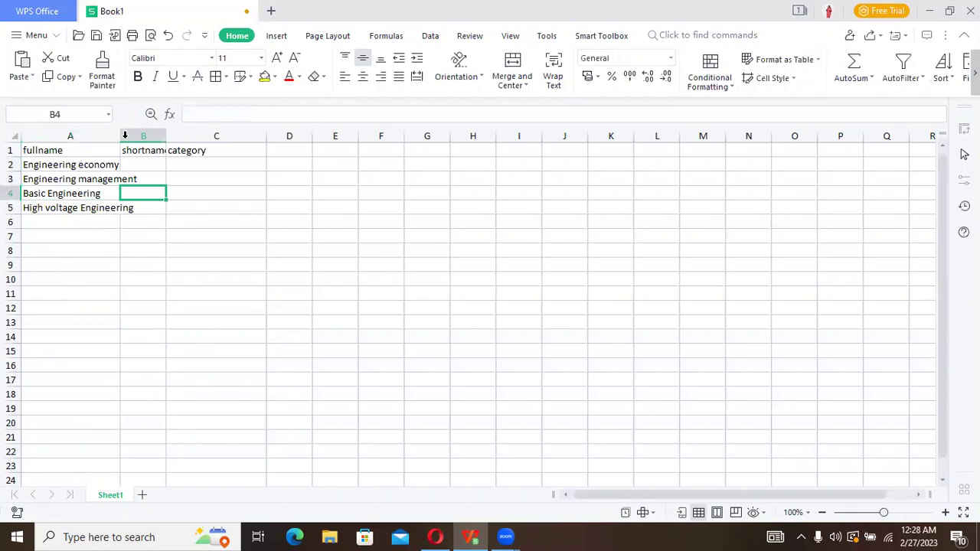
{"action": "left_click_drag", "start_coordinate": [121, 135], "coordinate": [158, 135]}
Step: Enter ENG405 in cell B2 as the shortname for Engineering economy
{"action": "left_click", "coordinate": [185, 166]}
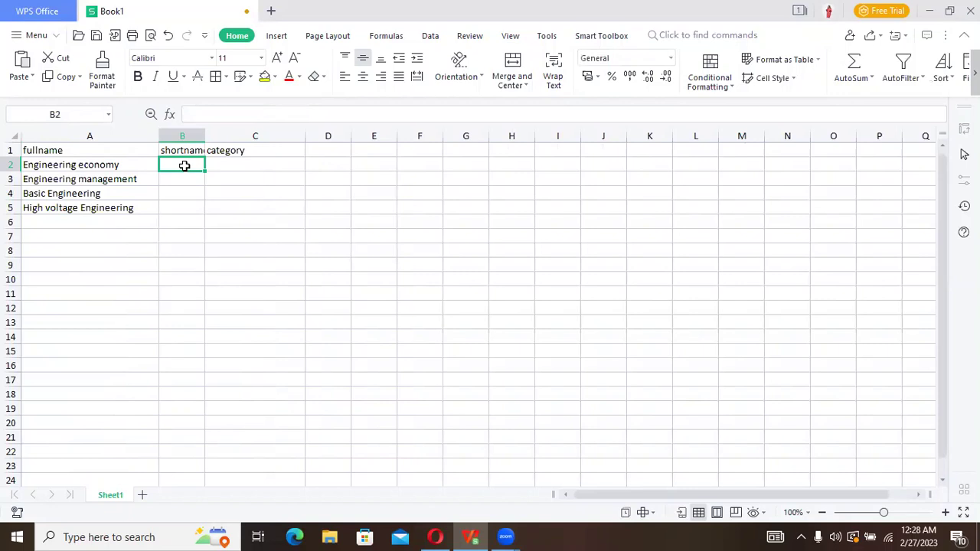
{"action": "type", "text": "E"}
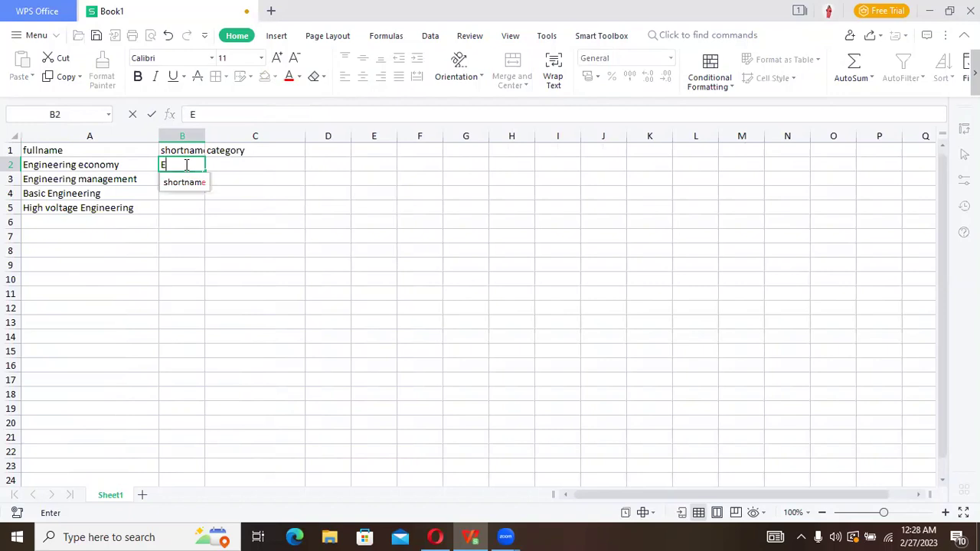
{"action": "type", "text": "N"}
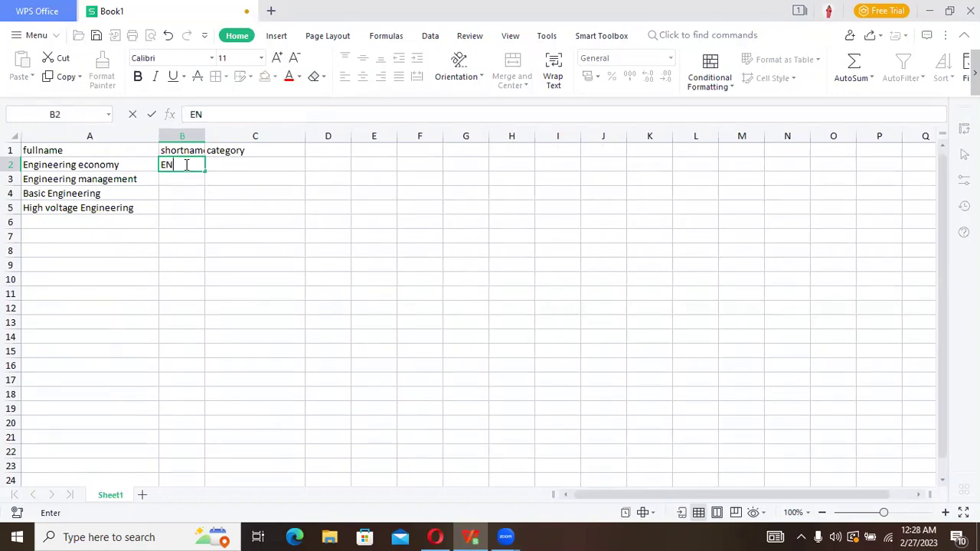
{"action": "type", "text": "G405"}
{"action": "left_click", "coordinate": [173, 182]}
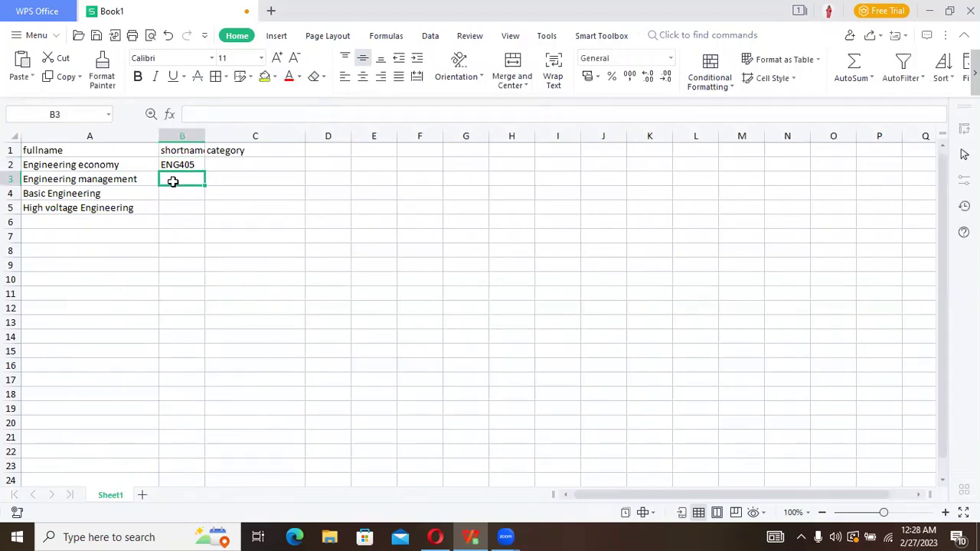
Step: Enter ENG401 in cell B3 as the shortname for Engineering management
{"action": "type", "text": "ENG"}
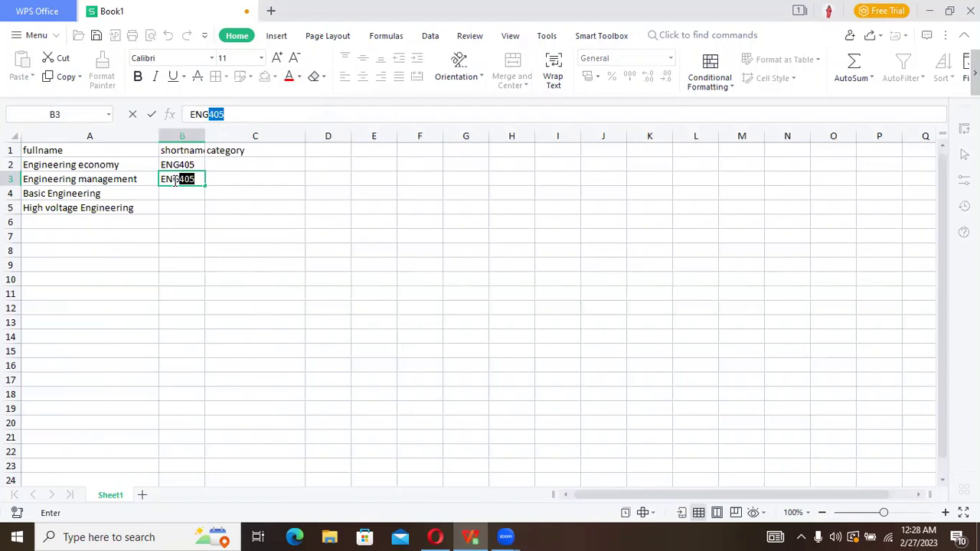
{"action": "type", "text": "401"}
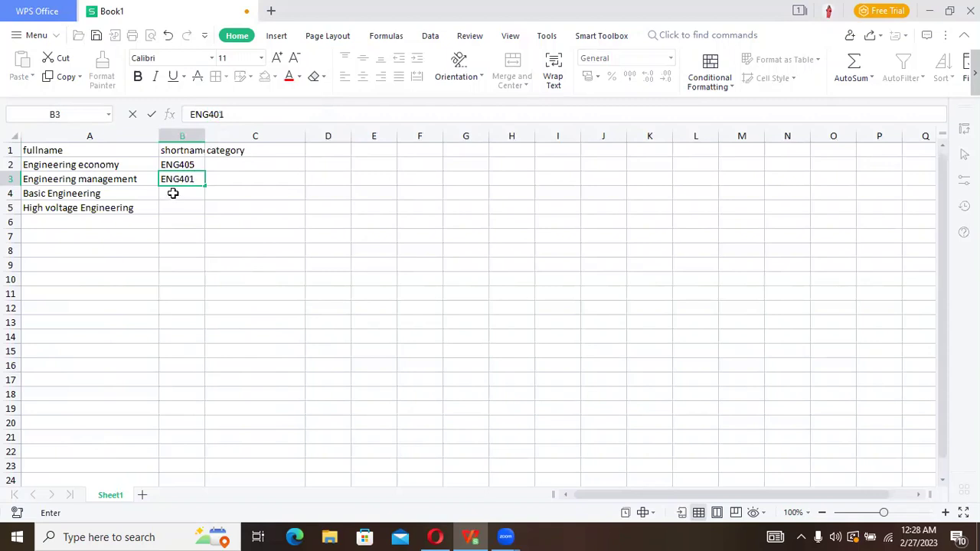
{"action": "key", "text": "Return"}
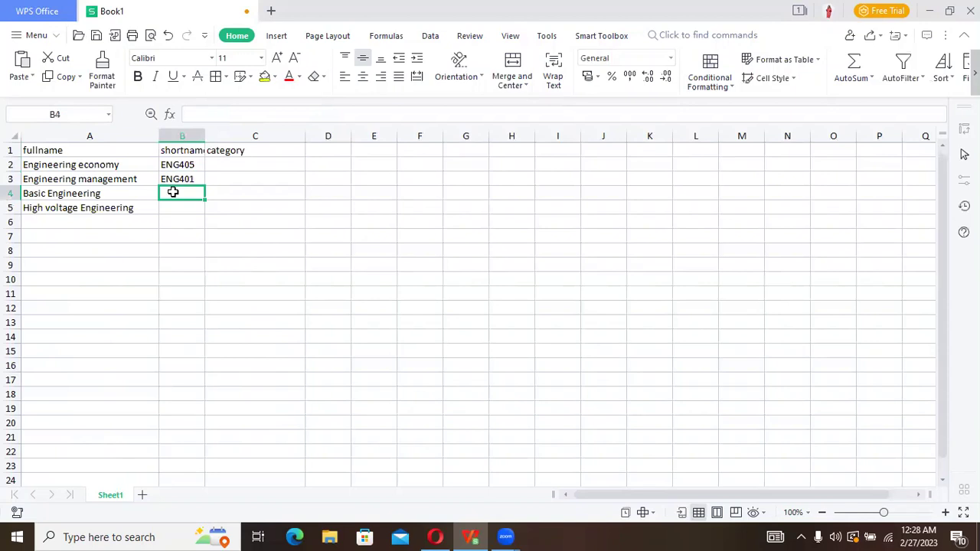
Step: Enter ENG 411 in cell B4 as the shortname for Basic Engineering
{"action": "type", "text": "ENG"}
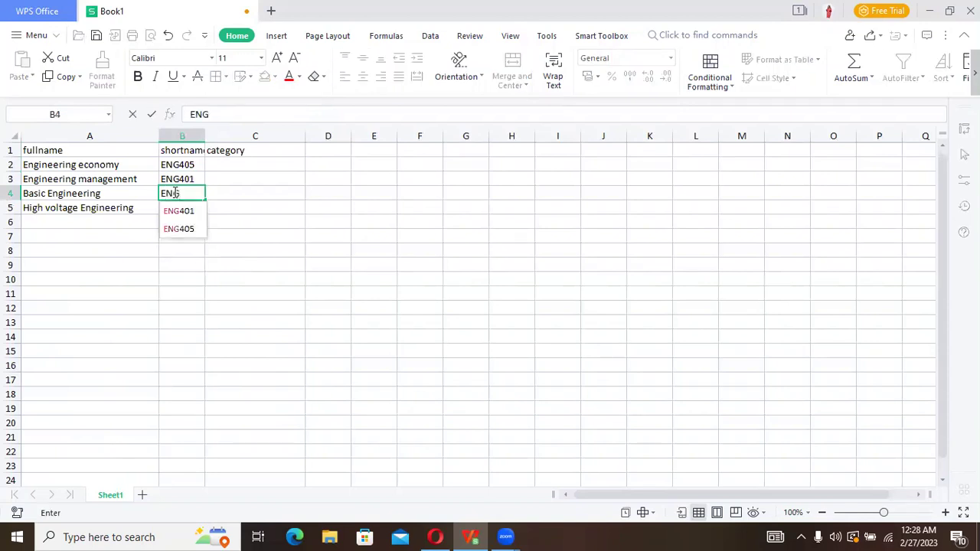
{"action": "key", "text": "Escape"}
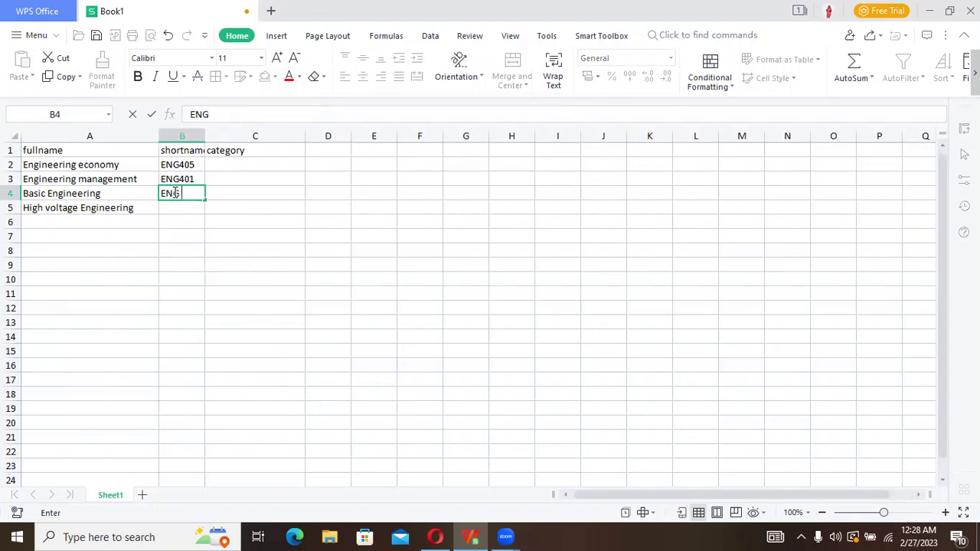
{"action": "type", "text": "411"}
{"action": "left_click", "coordinate": [177, 207]}
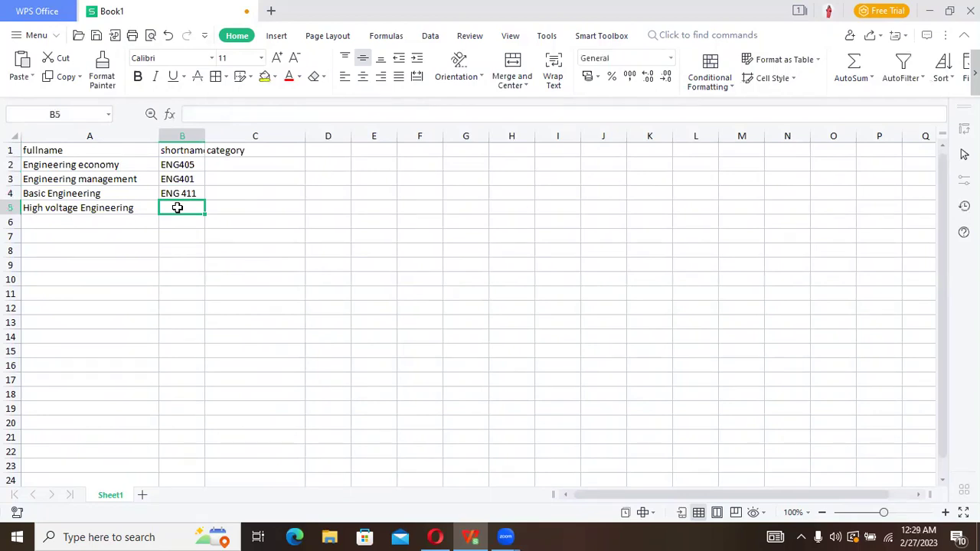
Step: Enter ENG 407 in cell B5 as the shortname for High voltage Engineering
{"action": "type", "text": "EN"}
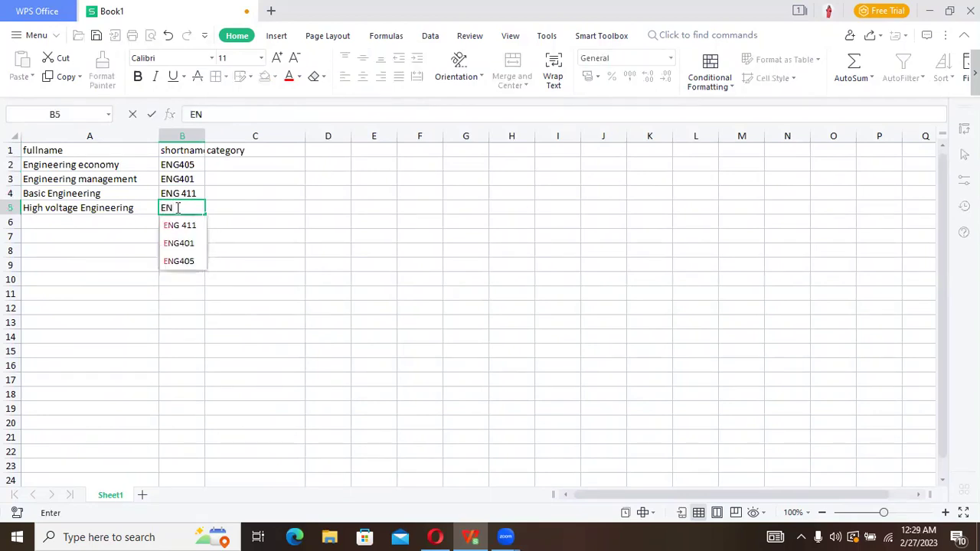
{"action": "type", "text": "G"}
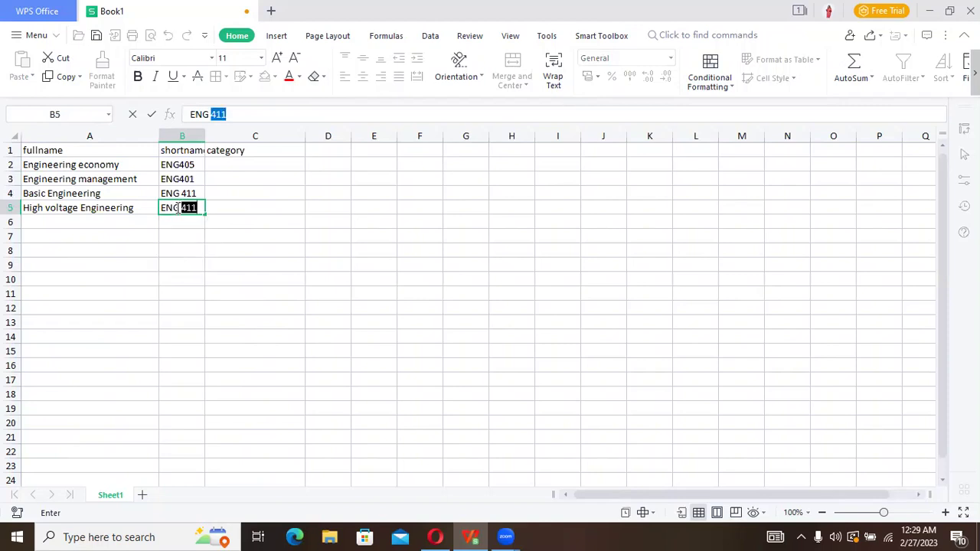
{"action": "type", "text": " 405"}
{"action": "key", "text": "BackSpace"}
{"action": "type", "text": "7"}
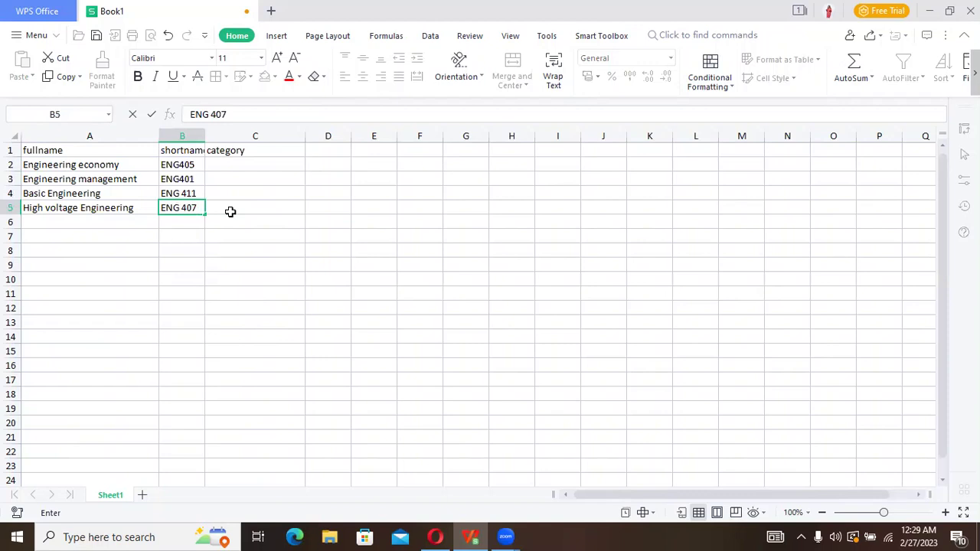
{"action": "left_click", "coordinate": [220, 167]}
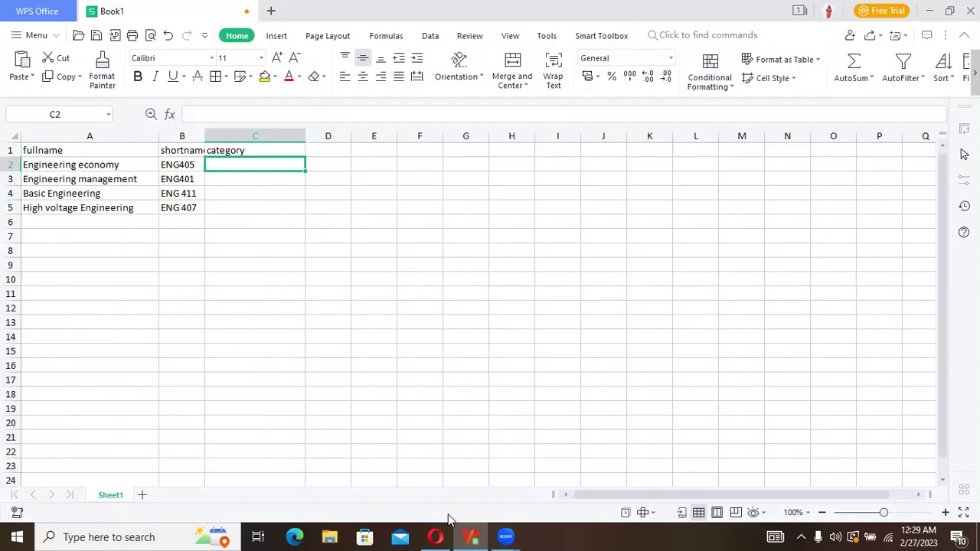
Step: Switch to the Moodle site in Opera and open the course and category management page from site administration
{"action": "left_click", "coordinate": [436, 535]}
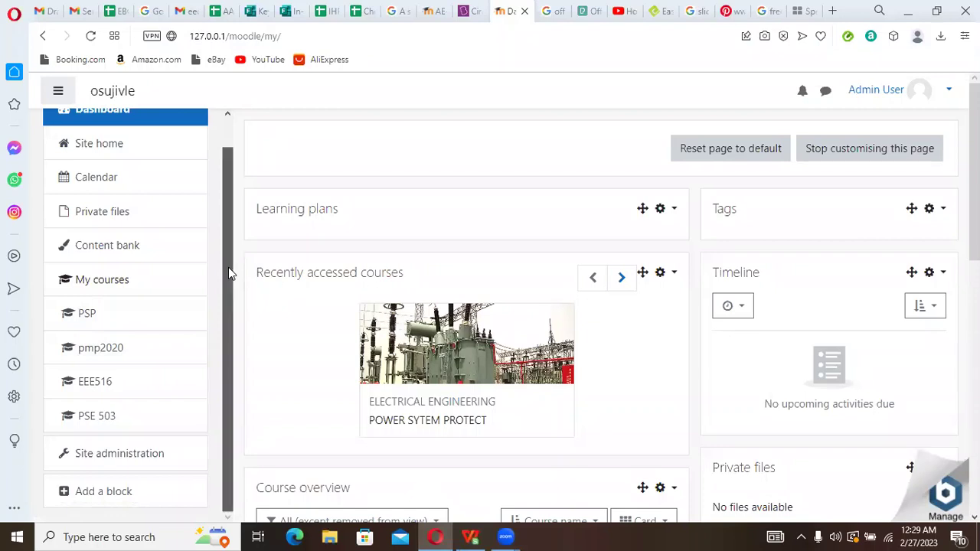
{"action": "mouse_move", "coordinate": [227, 320]}
{"action": "left_mouse_down"}
{"action": "mouse_move", "coordinate": [234, 252]}
{"action": "mouse_move", "coordinate": [238, 310]}
{"action": "left_mouse_up"}
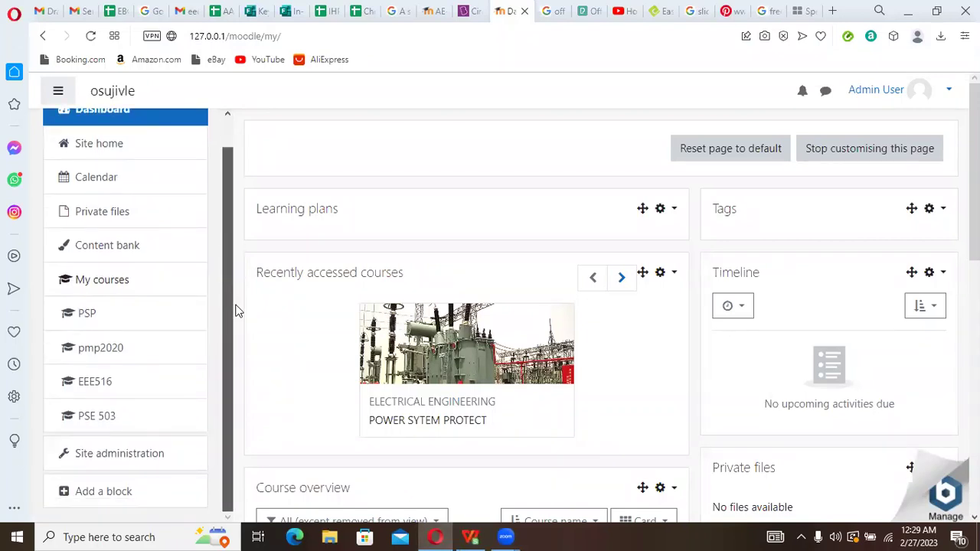
{"action": "left_click", "coordinate": [146, 461]}
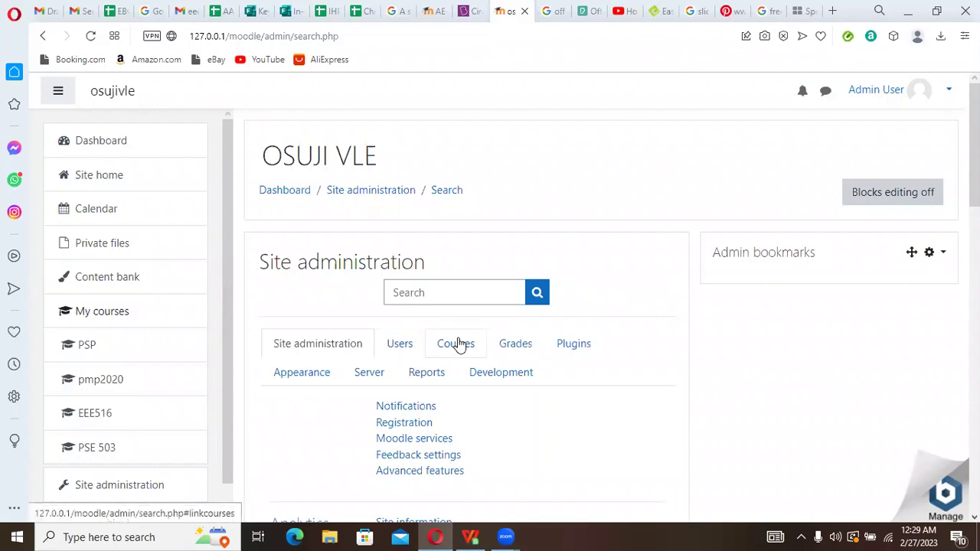
{"action": "left_click", "coordinate": [458, 344]}
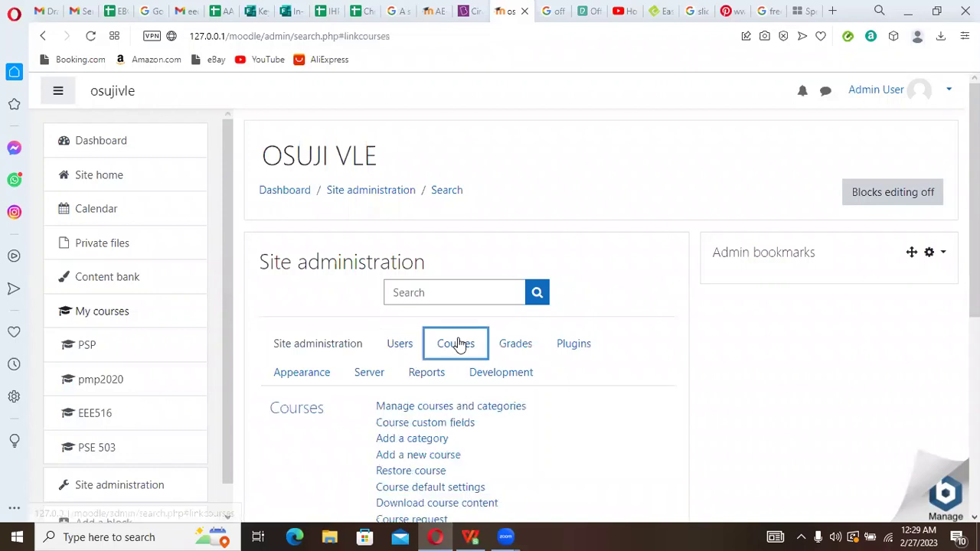
{"action": "left_click", "coordinate": [438, 408]}
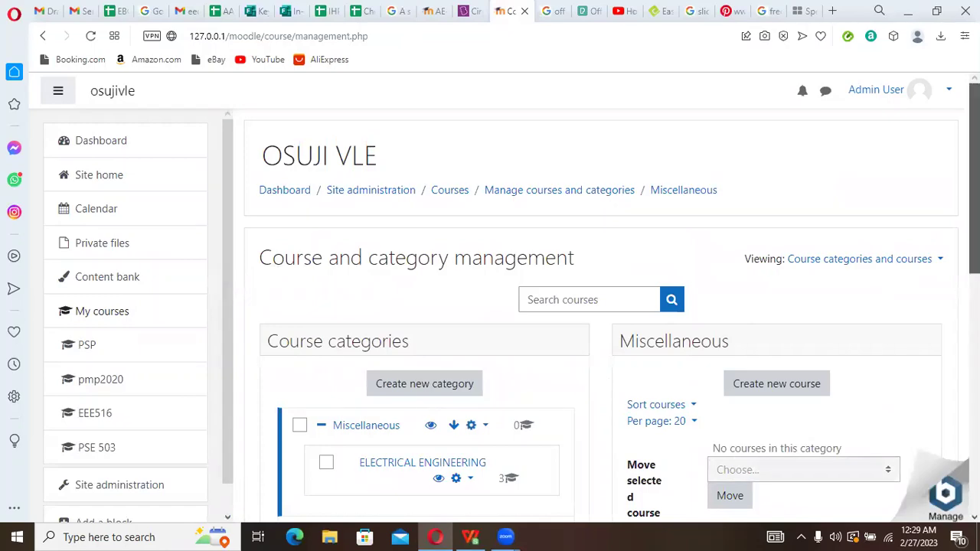
Step: Open the ENGINEERING category in the course category list and view its courses
{"action": "scroll", "coordinate": [605, 314], "scroll_direction": "down", "scroll_amount": 7}
{"action": "scroll", "coordinate": [974, 345], "scroll_direction": "up", "scroll_amount": 1}
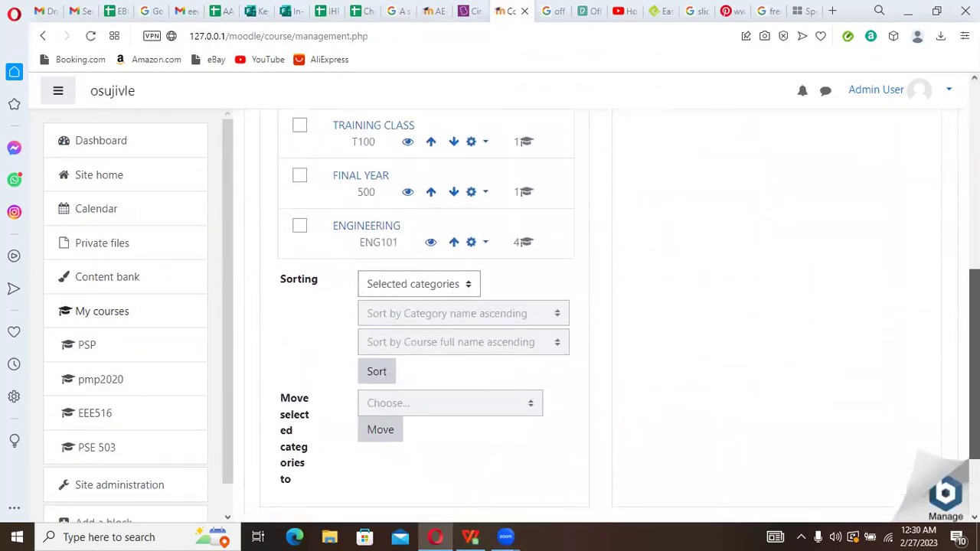
{"action": "left_click", "coordinate": [376, 230]}
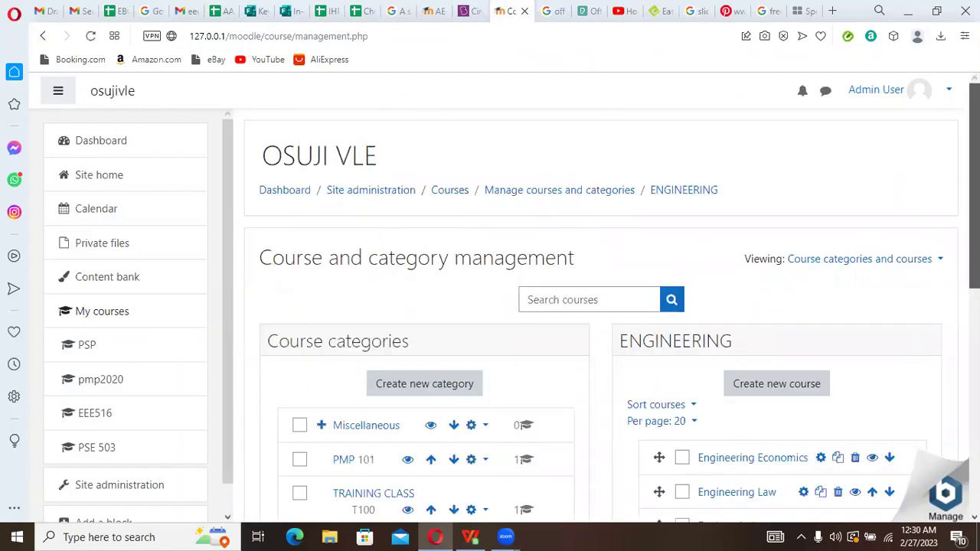
{"action": "scroll", "coordinate": [612, 299], "scroll_direction": "down", "scroll_amount": 2}
{"action": "scroll", "coordinate": [611, 299], "scroll_direction": "down", "scroll_amount": 2}
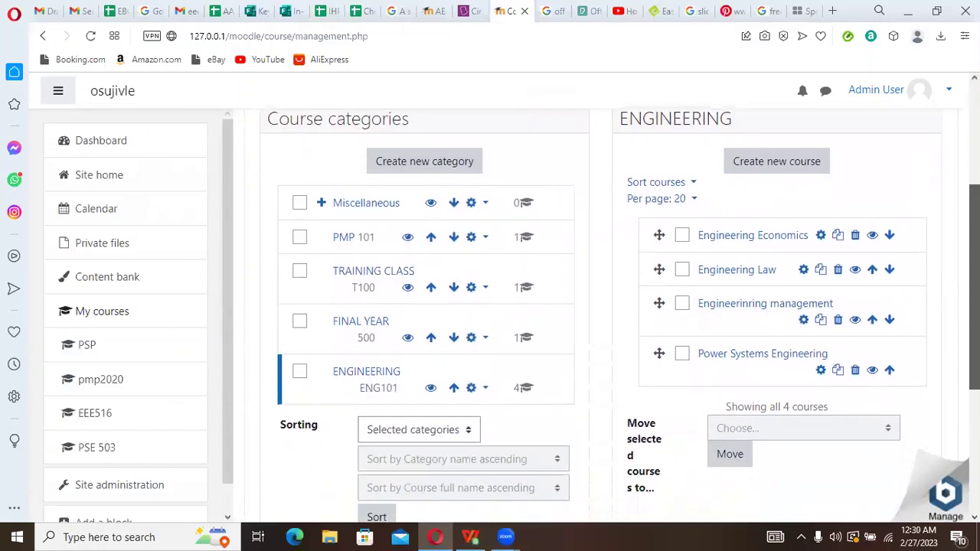
{"action": "scroll", "coordinate": [611, 299], "scroll_direction": "up", "scroll_amount": 1}
{"action": "scroll", "coordinate": [612, 299], "scroll_direction": "up", "scroll_amount": 1}
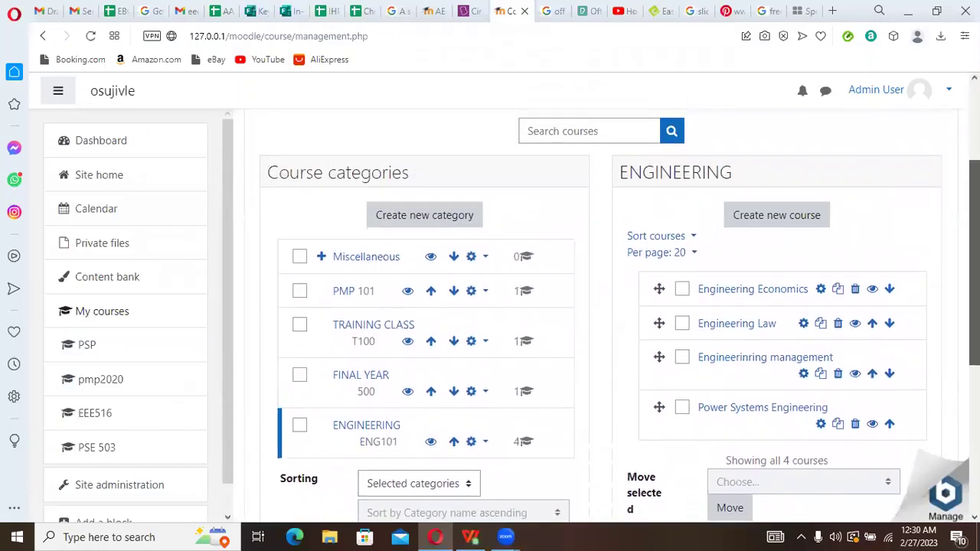
{"action": "scroll", "coordinate": [611, 299], "scroll_direction": "down", "scroll_amount": 1}
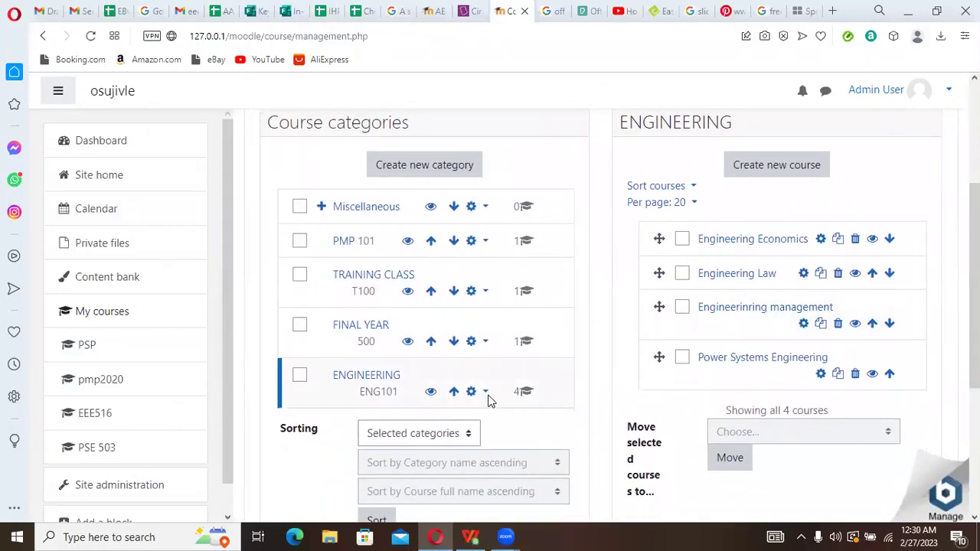
Step: Check the ENGINEERING category's ID number at the end of the page's web address
{"action": "left_click", "coordinate": [377, 38]}
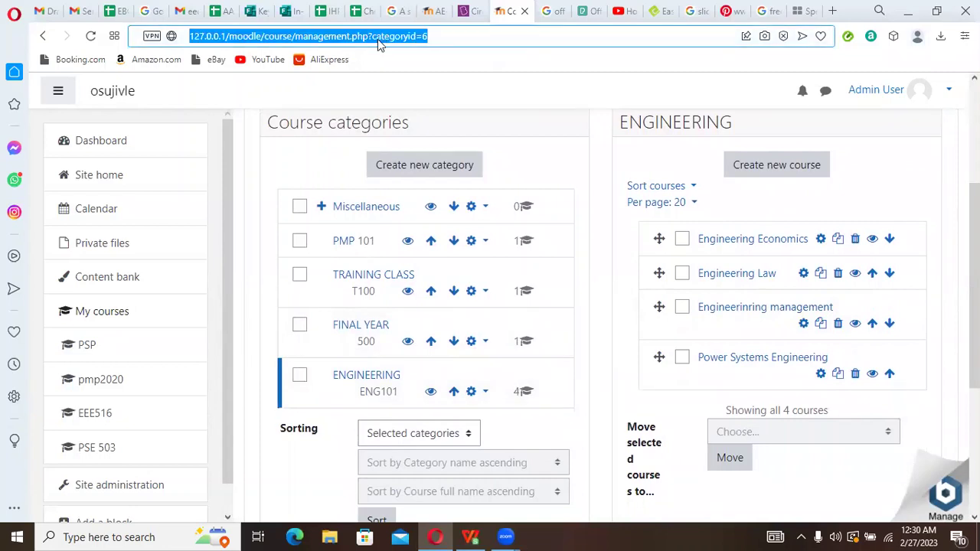
{"action": "left_click", "coordinate": [431, 35]}
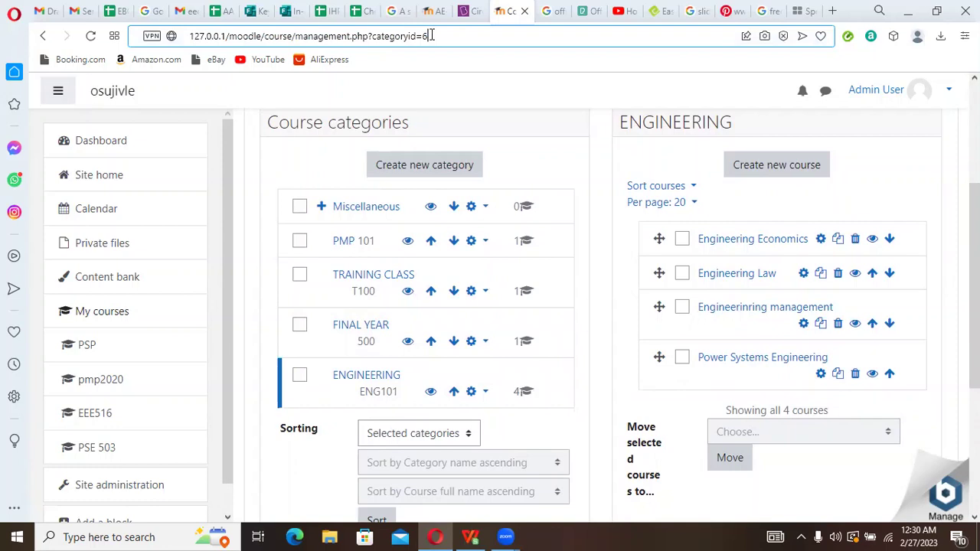
{"action": "left_click_drag", "start_coordinate": [431, 35], "coordinate": [423, 36]}
{"action": "type", "text": "6"}
{"action": "left_click_drag", "start_coordinate": [434, 36], "coordinate": [430, 37]}
{"action": "type", "text": "66"}
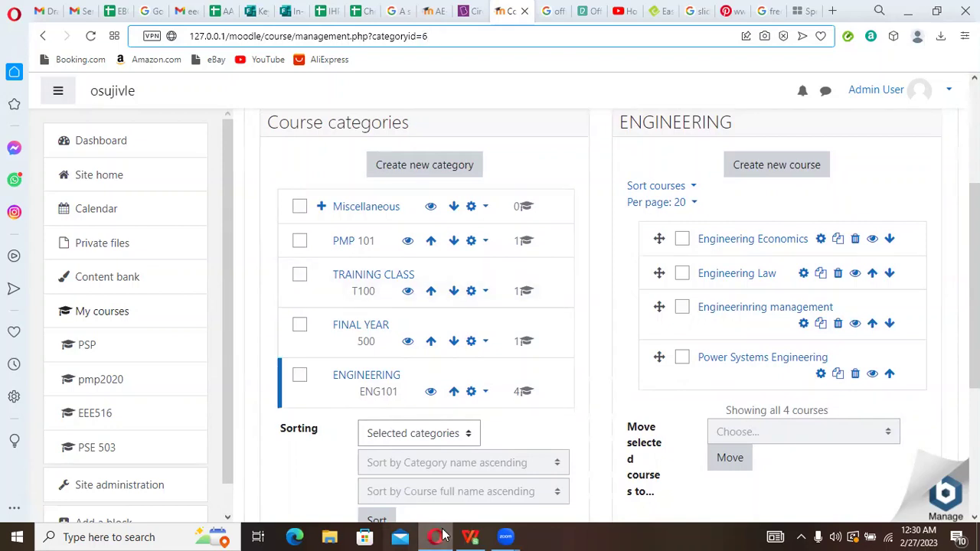
Step: Switch back to the WPS Office workbook and enter category 6 for all four courses in cells C2 to C5
{"action": "left_click", "coordinate": [470, 537]}
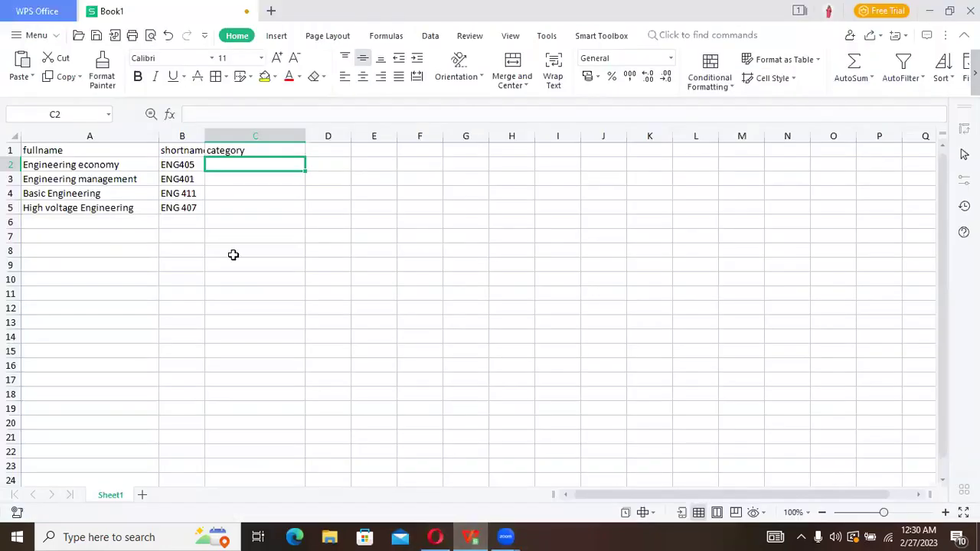
{"action": "type", "text": "6"}
{"action": "left_click", "coordinate": [246, 178]}
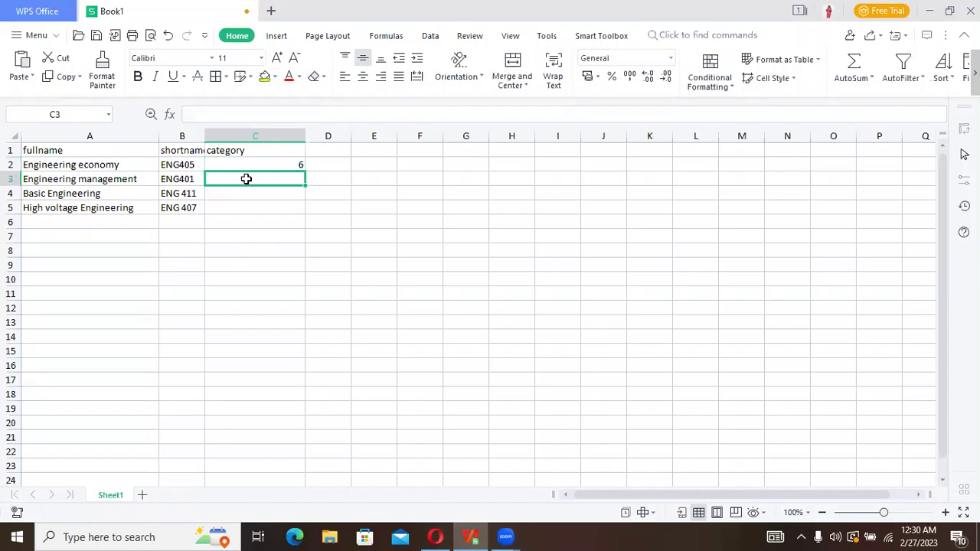
{"action": "type", "text": "6"}
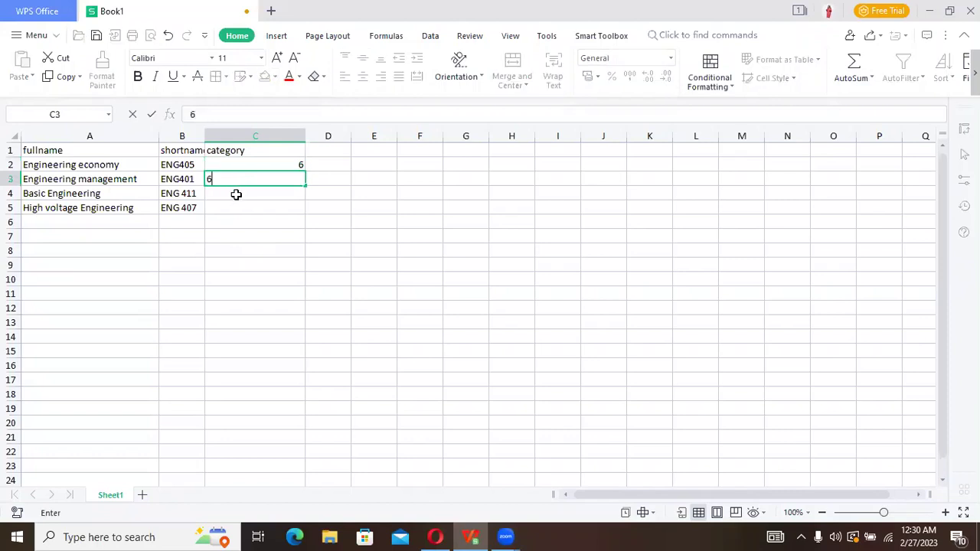
{"action": "left_click", "coordinate": [236, 194]}
{"action": "type", "text": "6"}
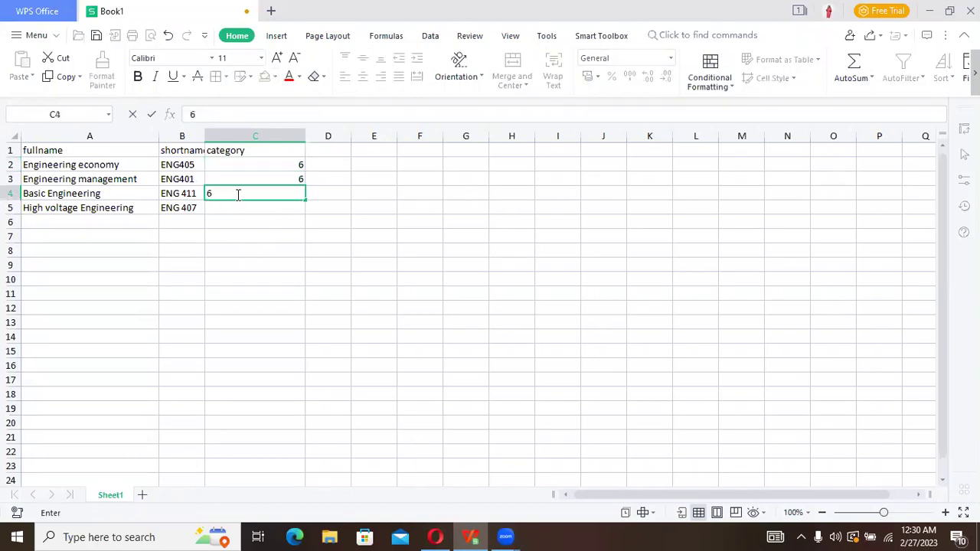
{"action": "left_click", "coordinate": [235, 207]}
{"action": "type", "text": "6"}
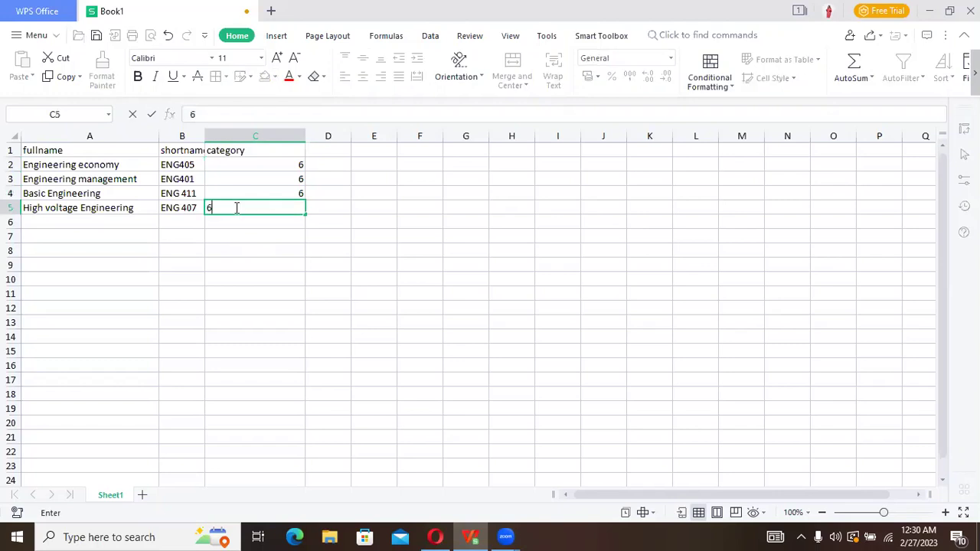
{"action": "left_click", "coordinate": [321, 210]}
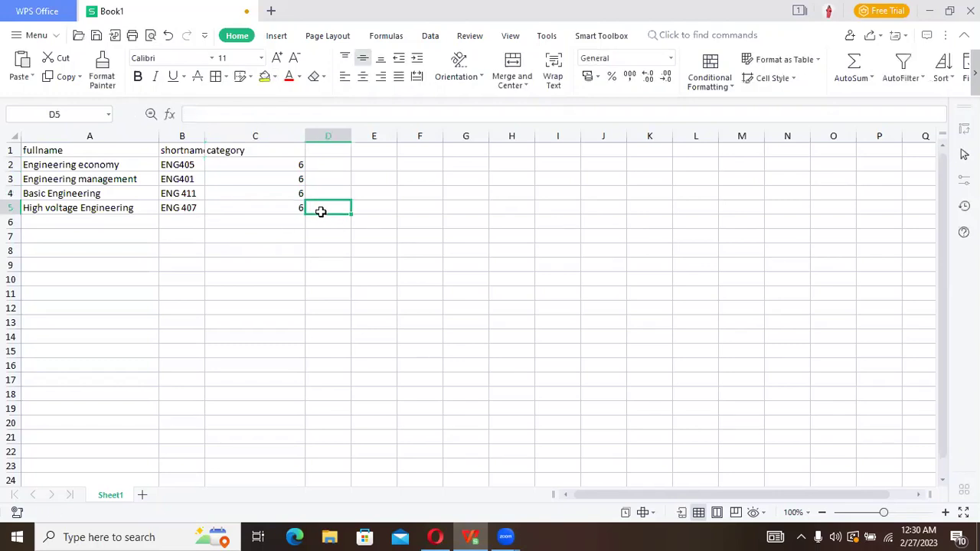
Step: Start saving a copy of the workbook in another format and name the document bulkuploadsample2
{"action": "left_click", "coordinate": [36, 36]}
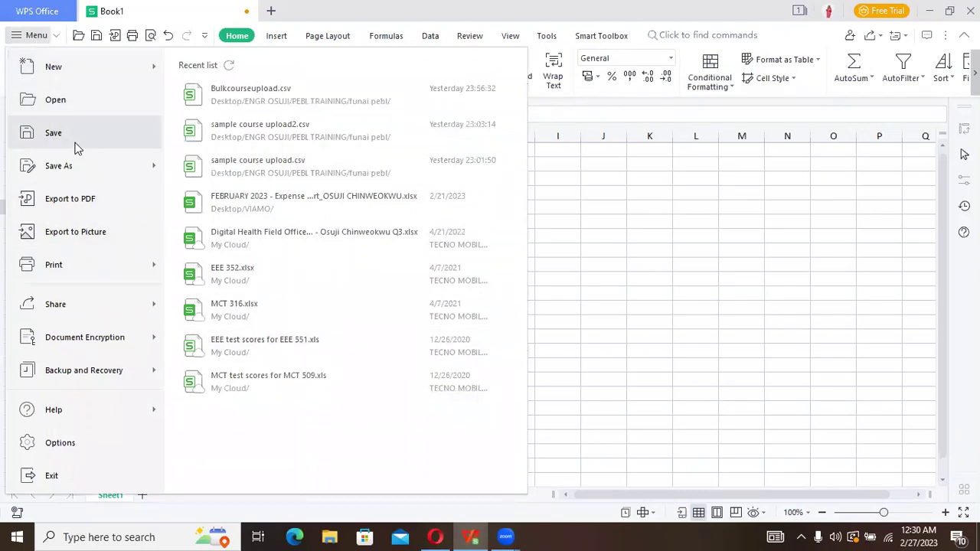
{"action": "mouse_move", "coordinate": [93, 169]}
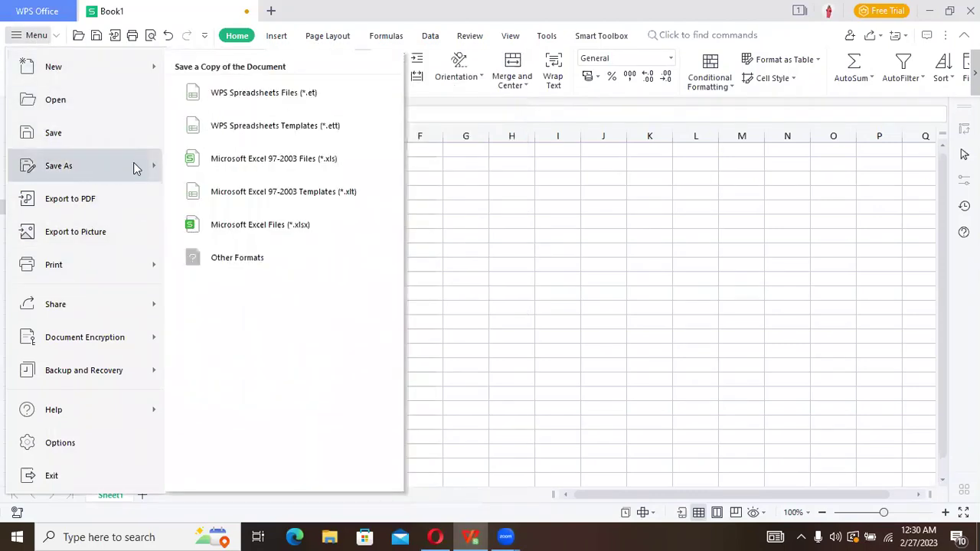
{"action": "left_click", "coordinate": [233, 259]}
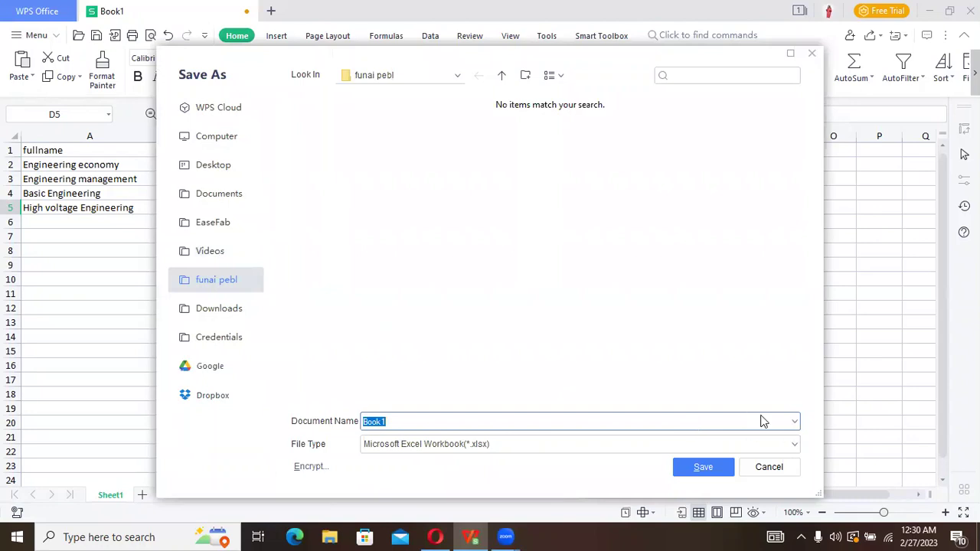
{"action": "left_click", "coordinate": [393, 420]}
{"action": "key", "text": "BackSpace"}
{"action": "key", "text": "BackSpace"}
{"action": "key", "text": "BackSpace"}
{"action": "key", "text": "BackSpace"}
{"action": "key", "text": "BackSpace"}
{"action": "type", "text": "bu"}
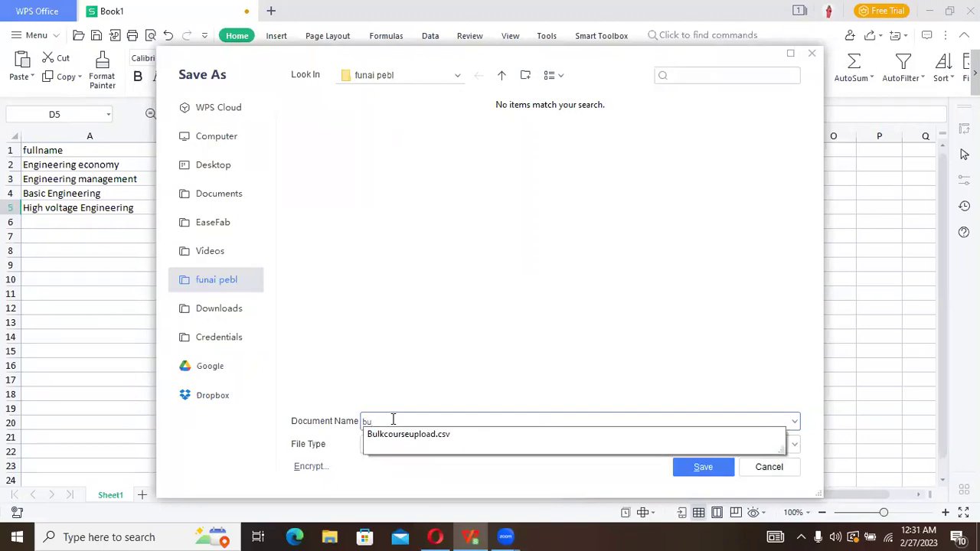
{"action": "type", "text": "lkupl"}
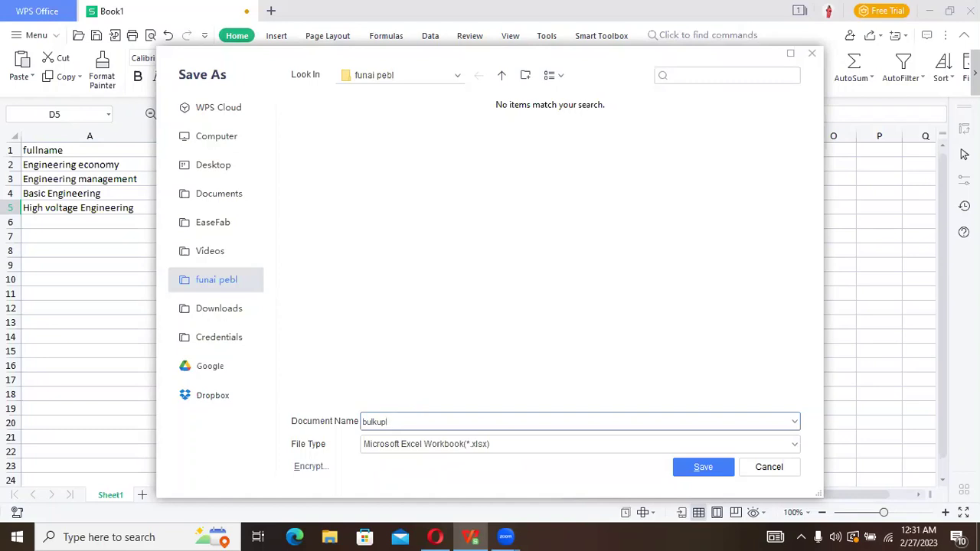
{"action": "type", "text": "oadsample2"}
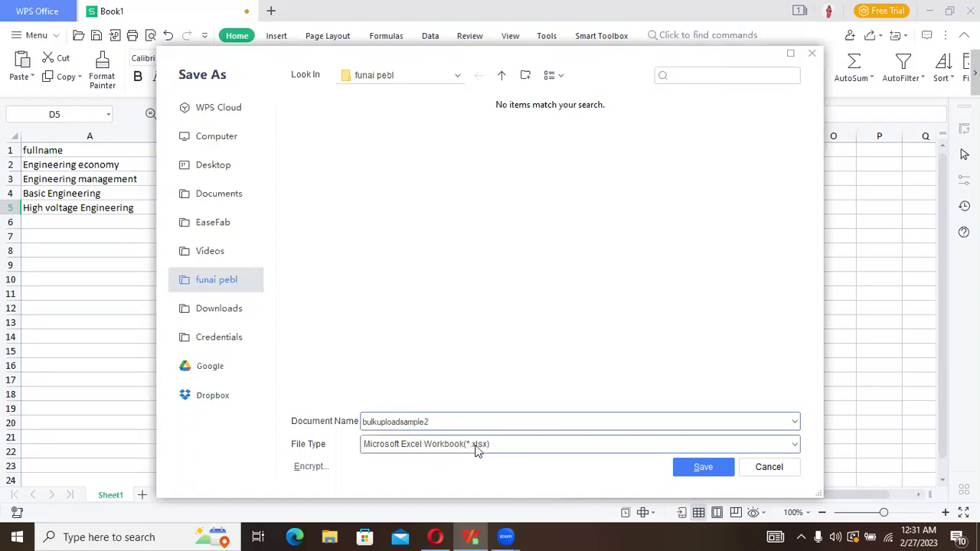
Step: Save bulkuploadsample2 as a CSV (Comma delimited) file in the funai pebl folder, keeping the workbook in that format
{"action": "left_click", "coordinate": [795, 445]}
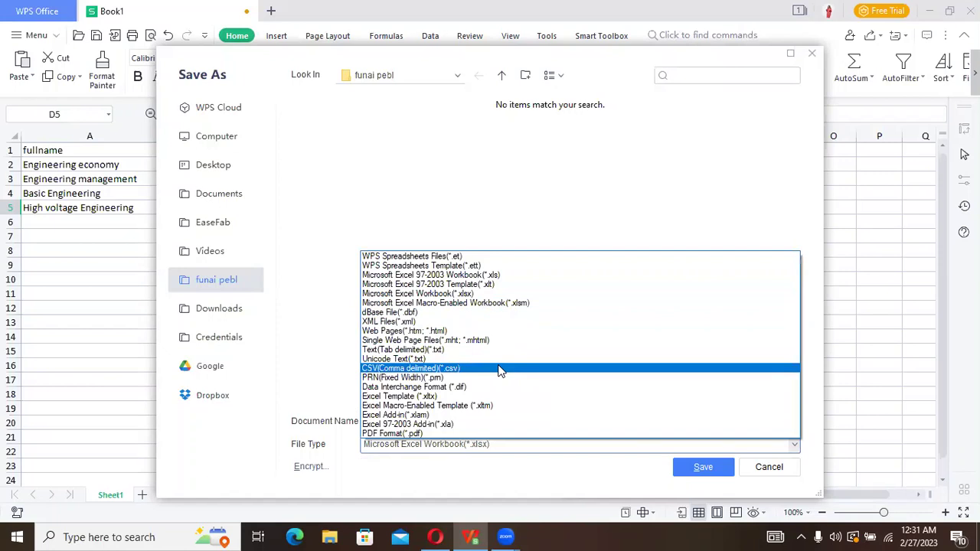
{"action": "left_click", "coordinate": [499, 371]}
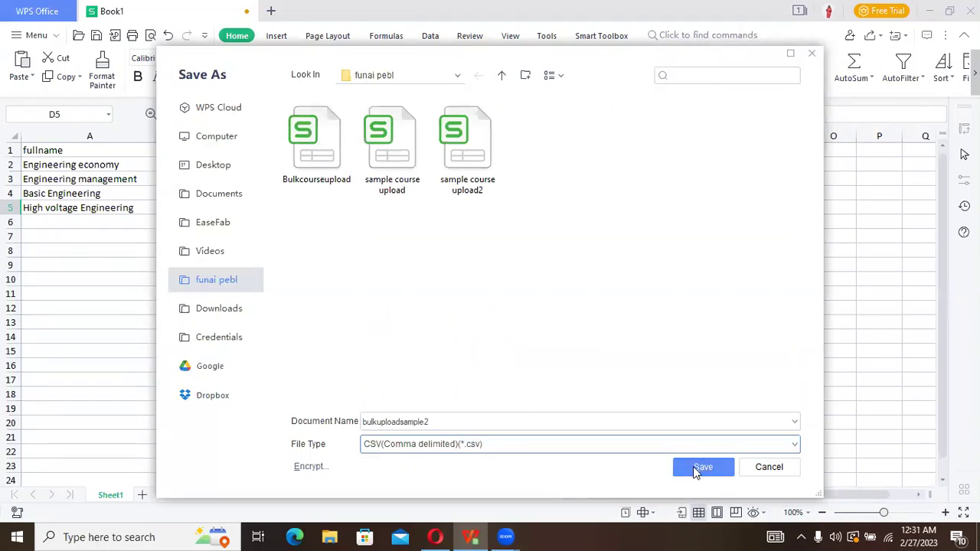
{"action": "left_click", "coordinate": [214, 282]}
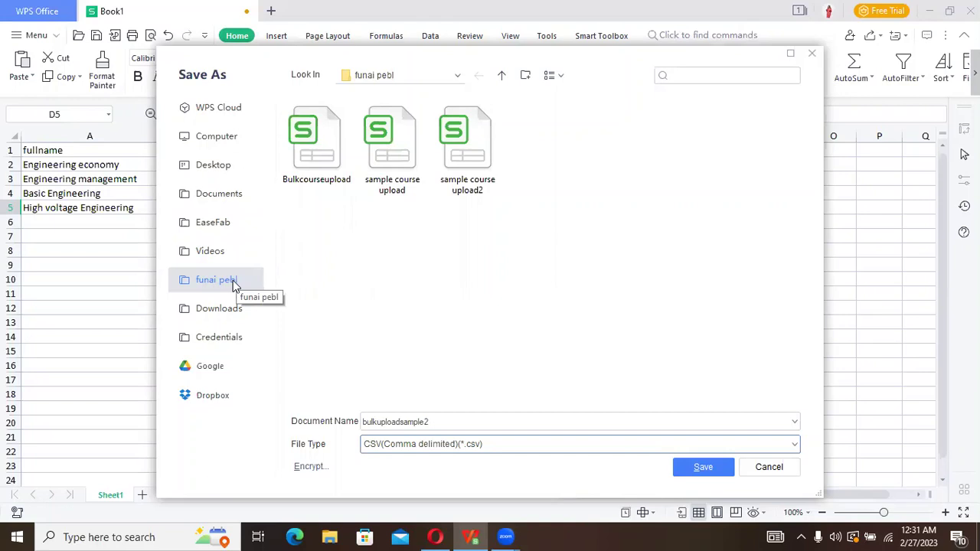
{"action": "left_click", "coordinate": [702, 468]}
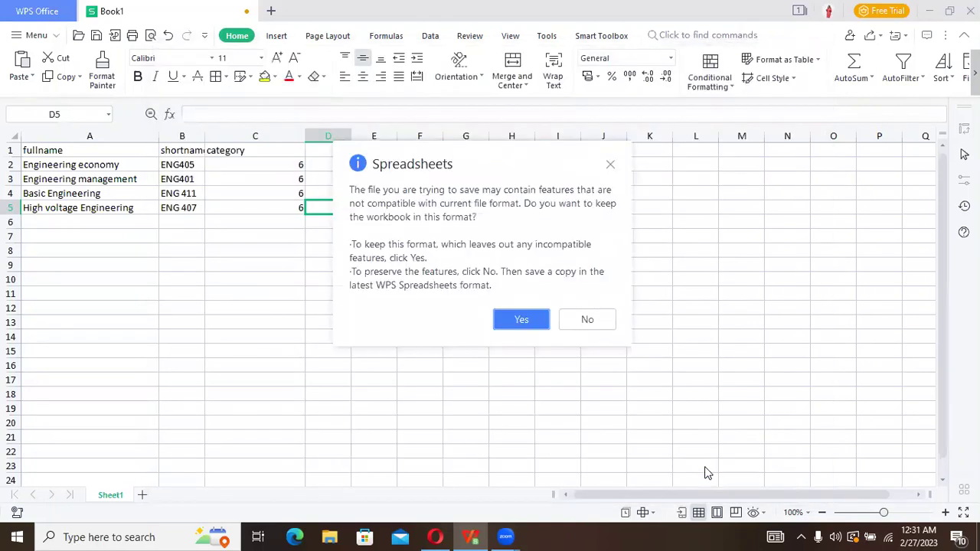
{"action": "left_click", "coordinate": [503, 319]}
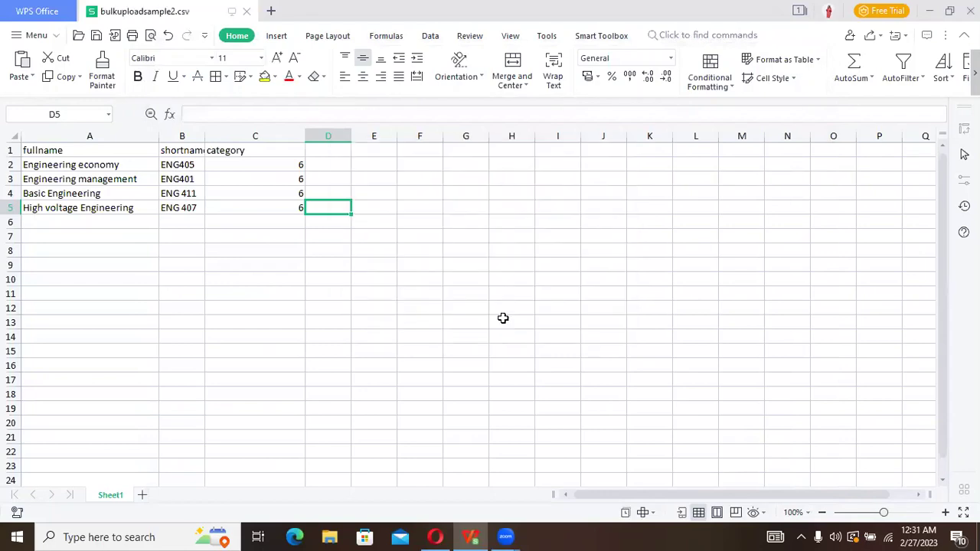
Step: Switch to the Moodle site in the Opera browser and open the Upload courses page from the site administration's course settings
{"action": "left_click", "coordinate": [434, 535]}
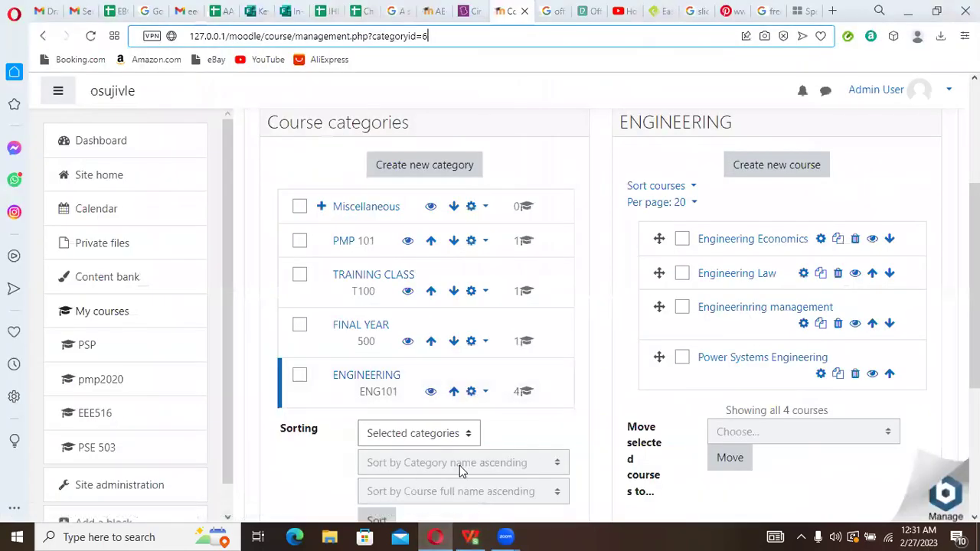
{"action": "left_click", "coordinate": [481, 533]}
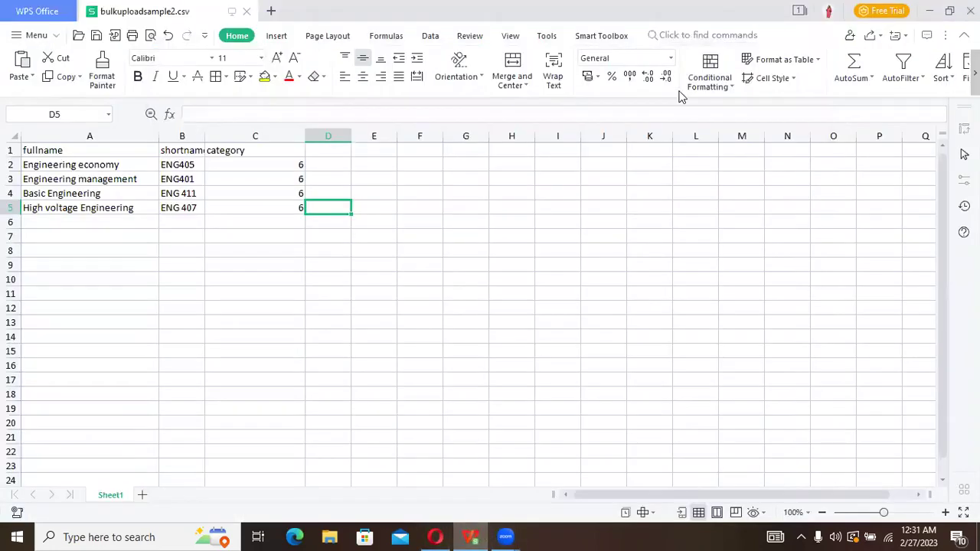
{"action": "key", "text": "alt+Tab"}
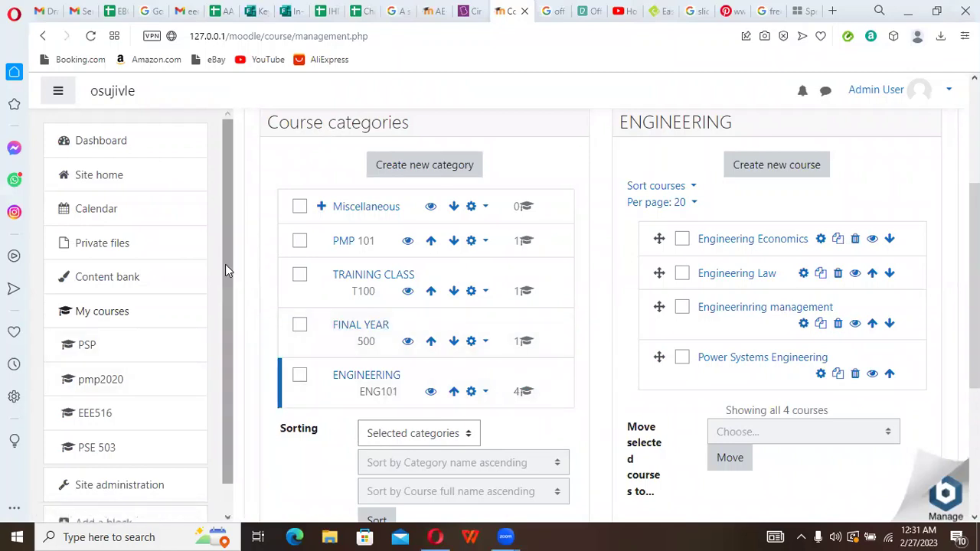
{"action": "left_click_drag", "start_coordinate": [225, 264], "coordinate": [229, 362]}
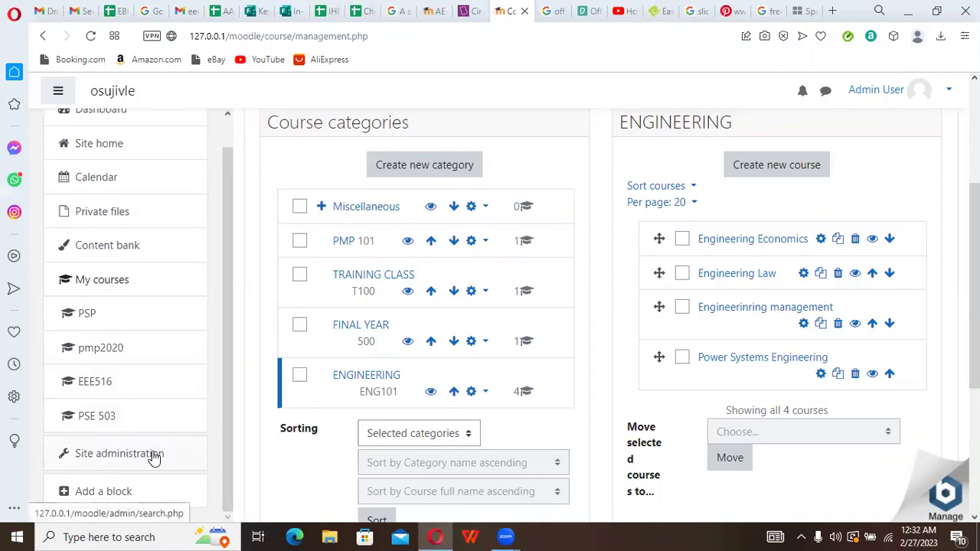
{"action": "left_click", "coordinate": [116, 456]}
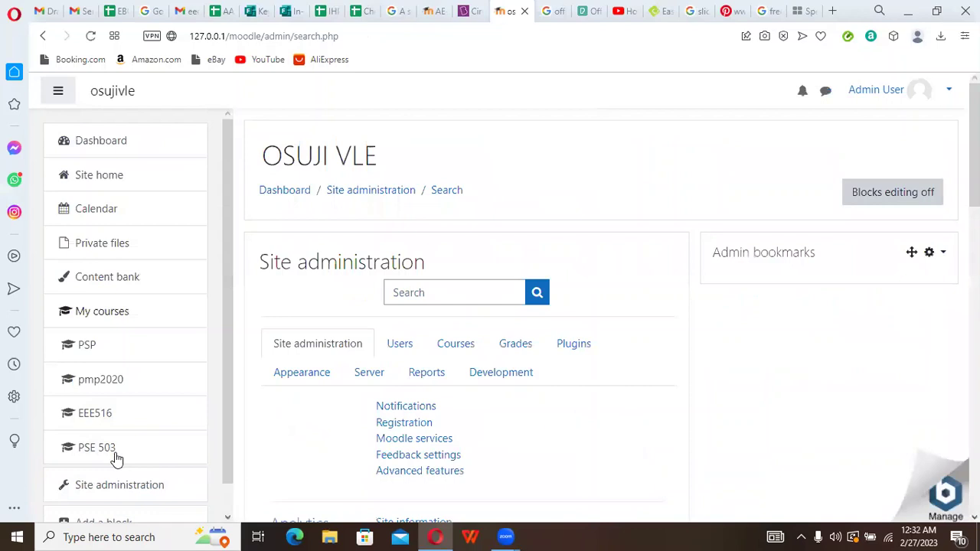
{"action": "left_click", "coordinate": [455, 346]}
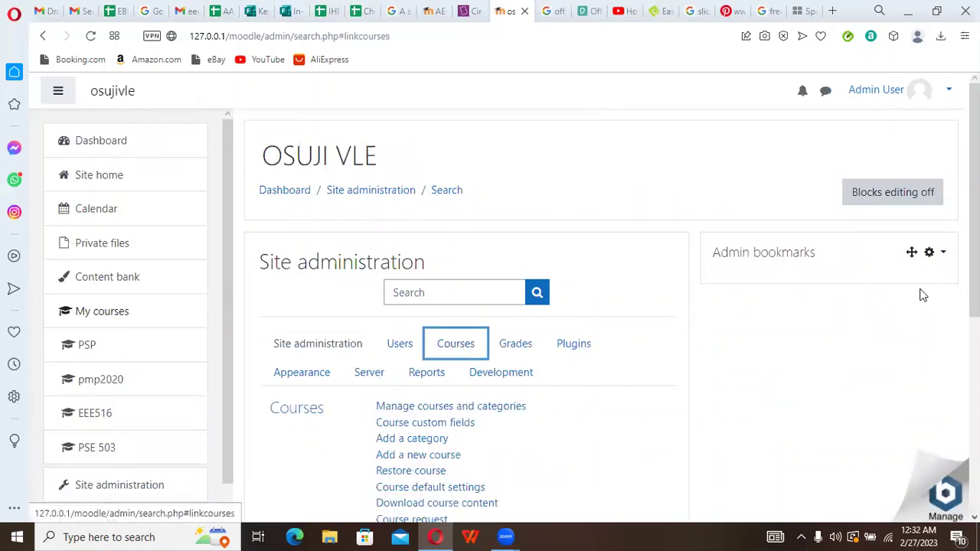
{"action": "scroll", "coordinate": [974, 306], "scroll_direction": "down", "scroll_amount": 2}
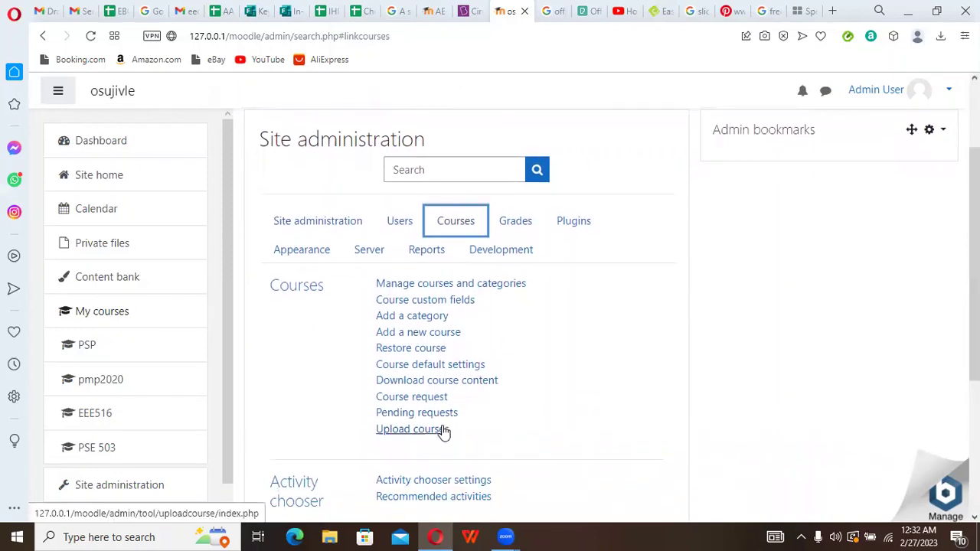
{"action": "left_click", "coordinate": [409, 429]}
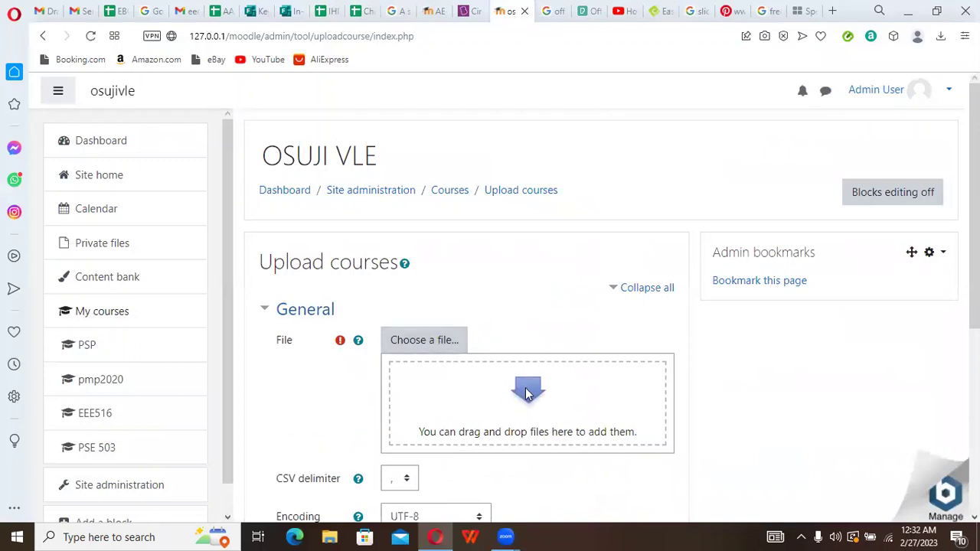
Step: Upload bulkuploadsample2.csv from the funai pebl folder as the course file and preview the upload
{"action": "left_click", "coordinate": [438, 346]}
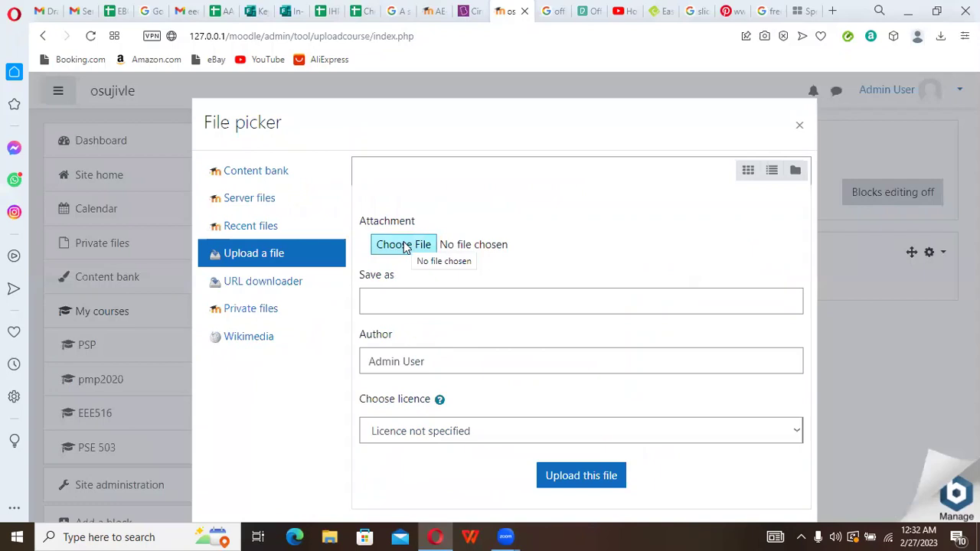
{"action": "left_click", "coordinate": [406, 246]}
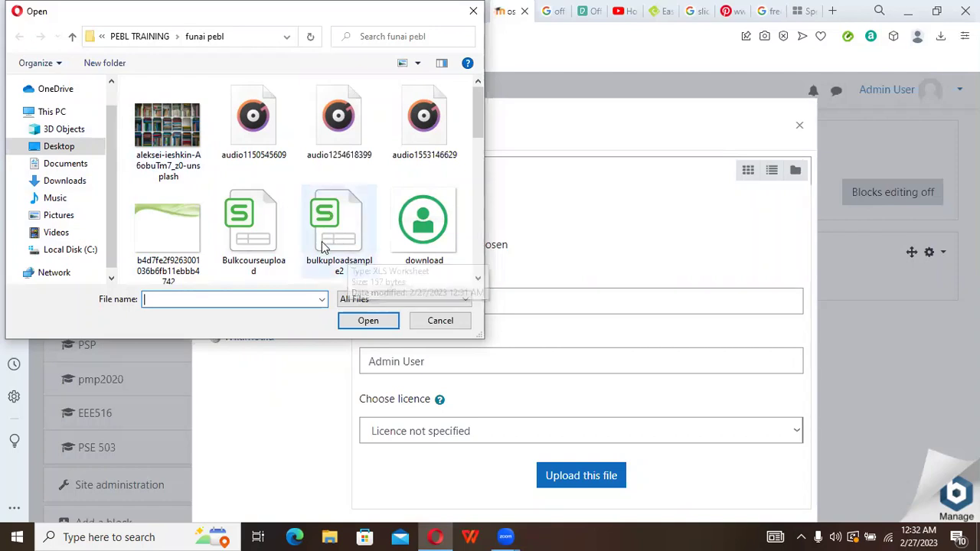
{"action": "left_click", "coordinate": [328, 248]}
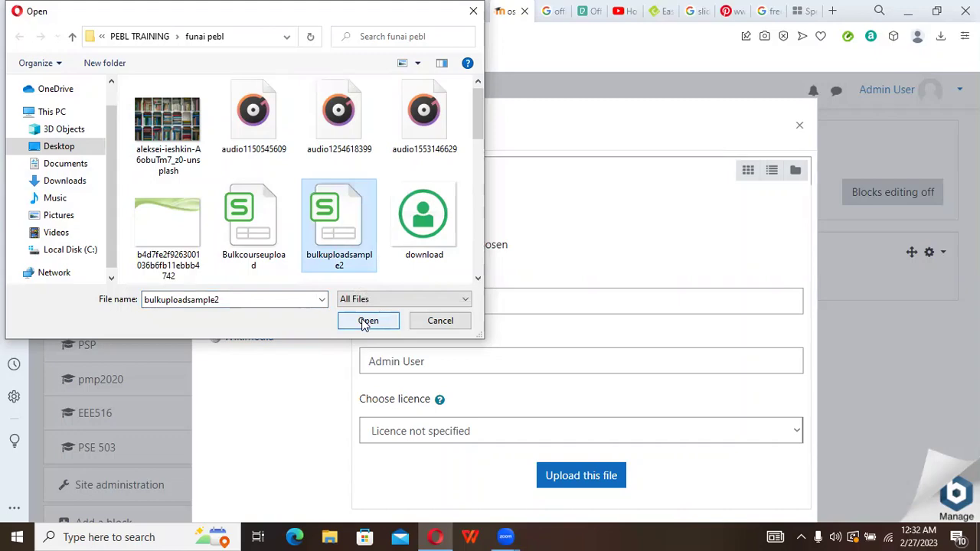
{"action": "left_click", "coordinate": [366, 321]}
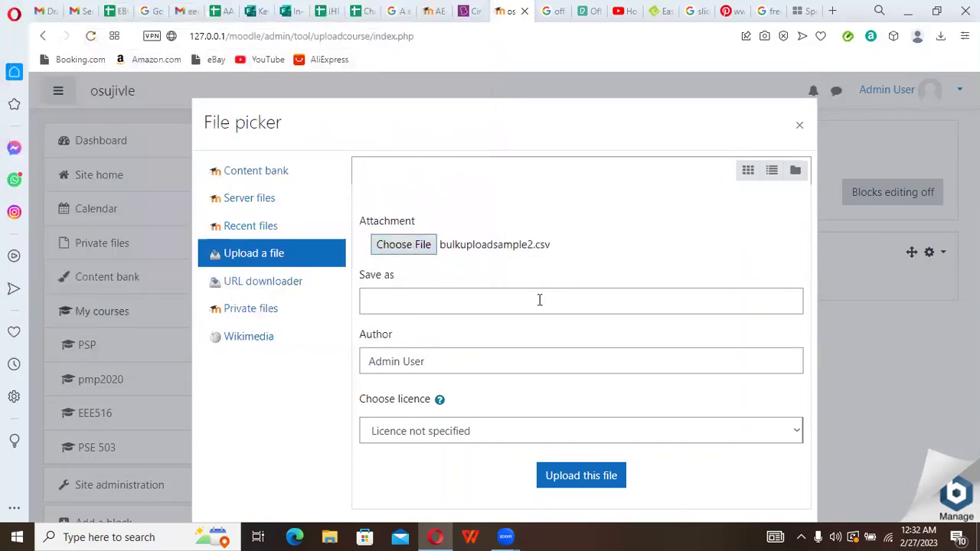
{"action": "left_click", "coordinate": [568, 477]}
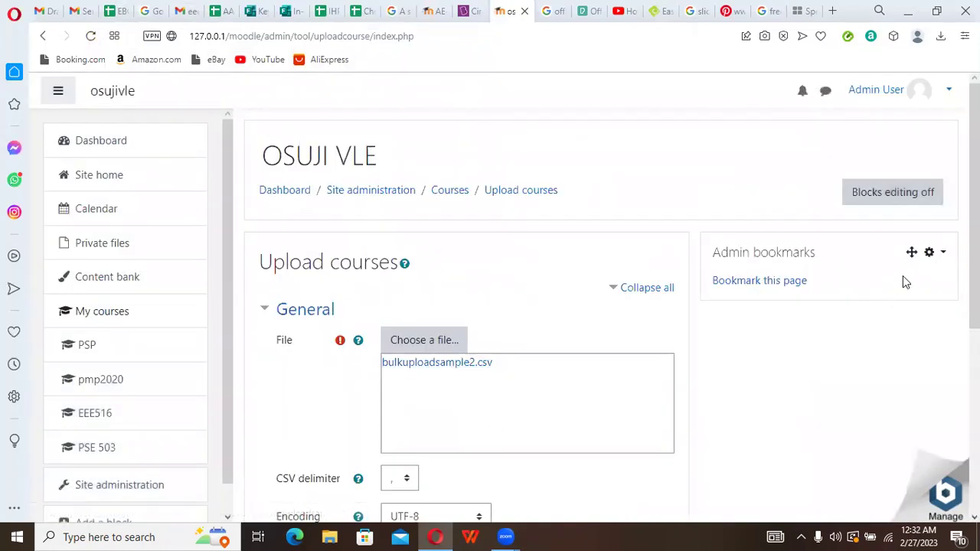
{"action": "scroll", "coordinate": [612, 318], "scroll_direction": "down", "scroll_amount": 5}
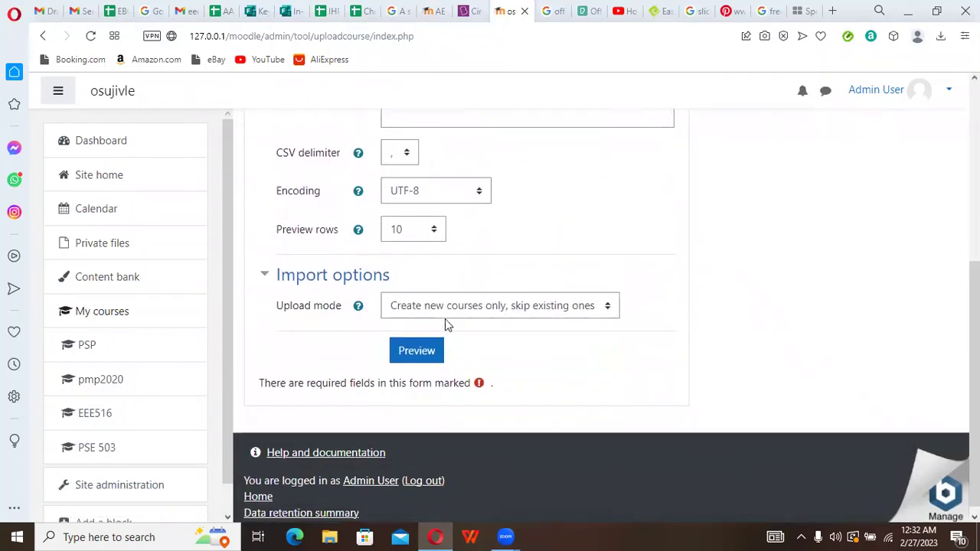
{"action": "left_click", "coordinate": [411, 353]}
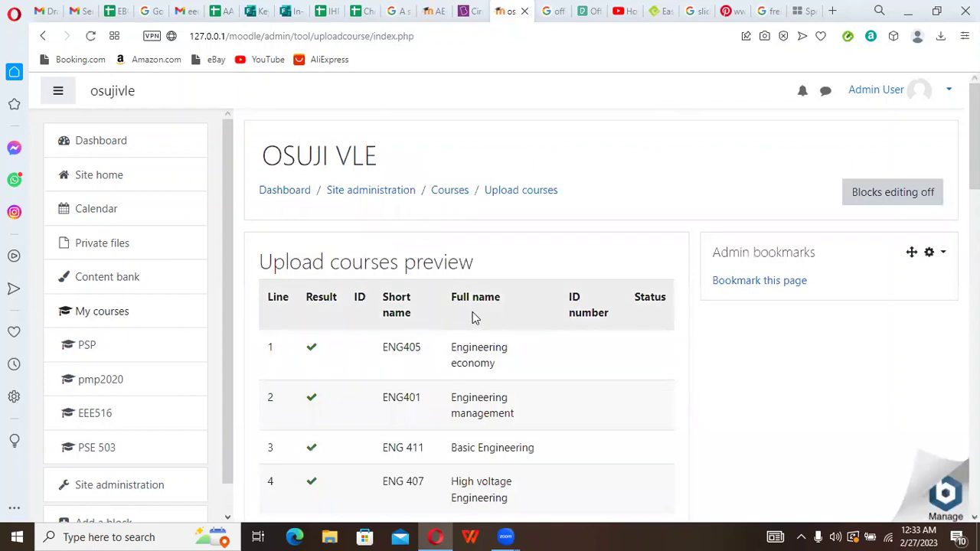
Step: Review the previewed courses, the import and course process options, and the default course values
{"action": "scroll", "coordinate": [490, 322], "scroll_direction": "down", "scroll_amount": 3}
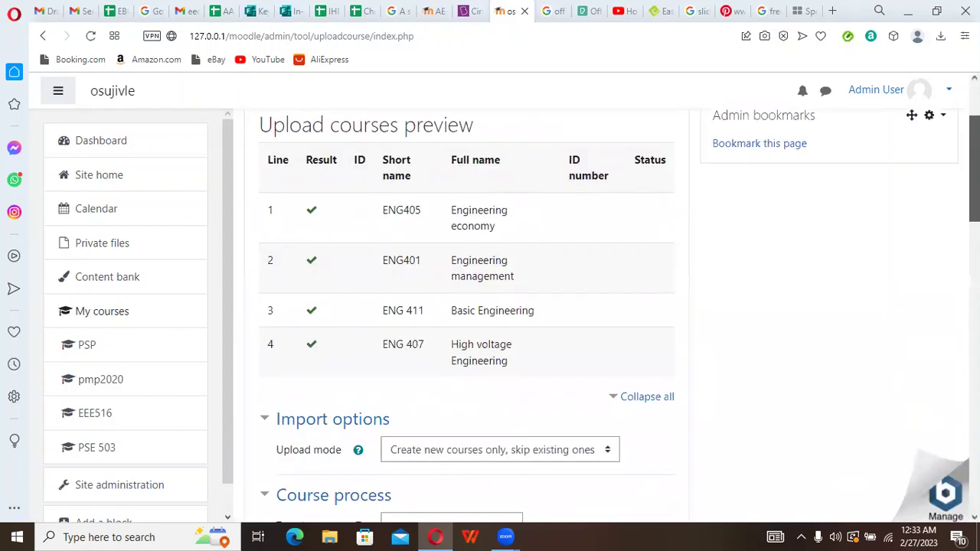
{"action": "scroll", "coordinate": [490, 322], "scroll_direction": "up", "scroll_amount": 2}
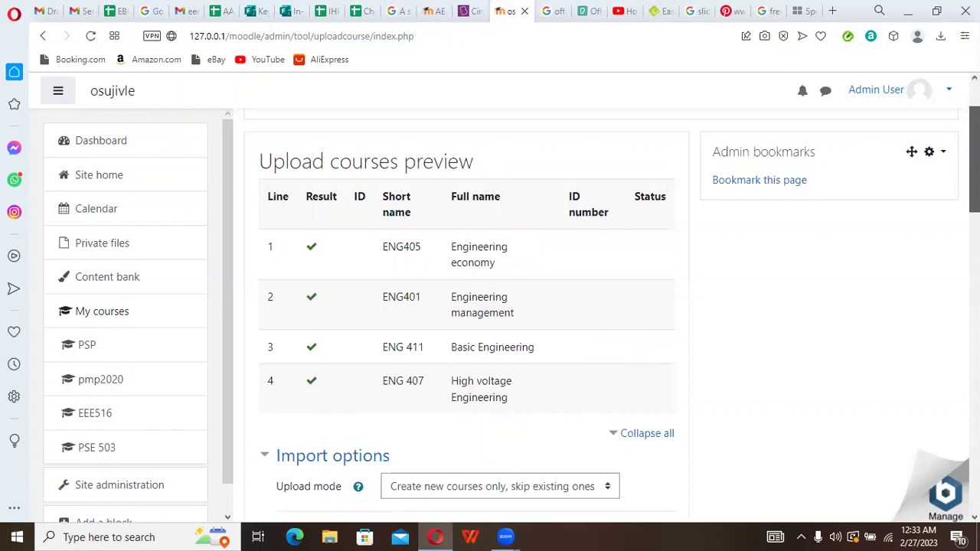
{"action": "scroll", "coordinate": [489, 314], "scroll_direction": "down", "scroll_amount": 7}
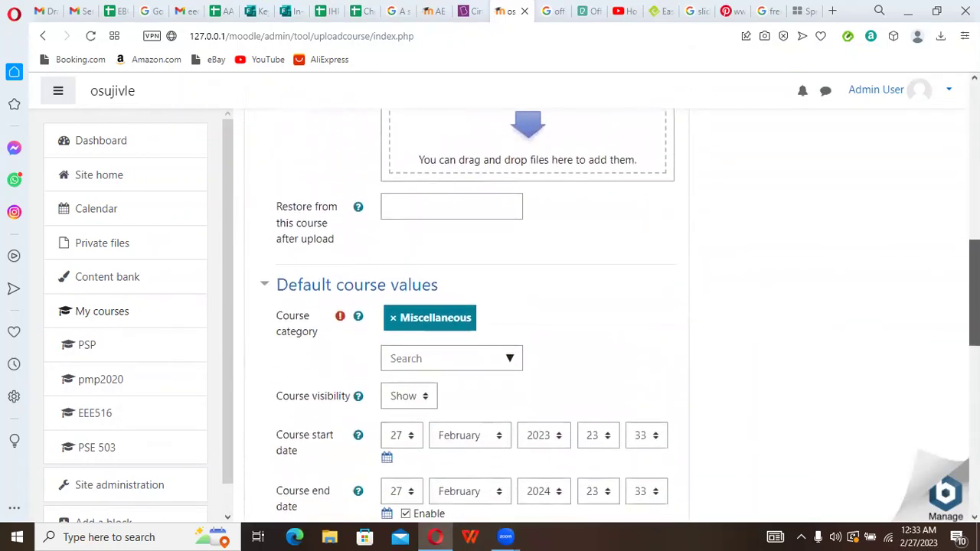
{"action": "scroll", "coordinate": [489, 314], "scroll_direction": "down", "scroll_amount": 3}
{"action": "scroll", "coordinate": [490, 313], "scroll_direction": "up", "scroll_amount": 5}
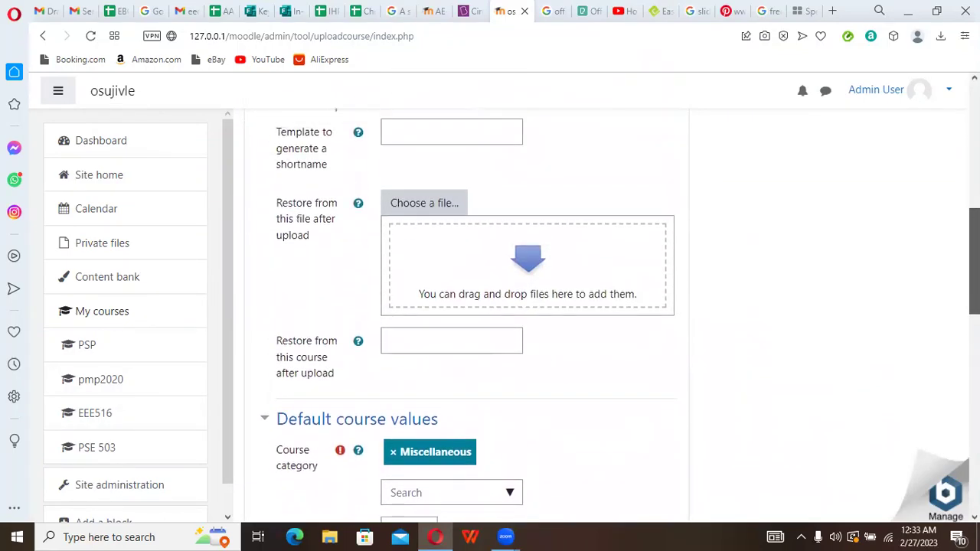
{"action": "scroll", "coordinate": [947, 157], "scroll_direction": "up", "scroll_amount": 5}
{"action": "scroll", "coordinate": [943, 254], "scroll_direction": "down", "scroll_amount": 5}
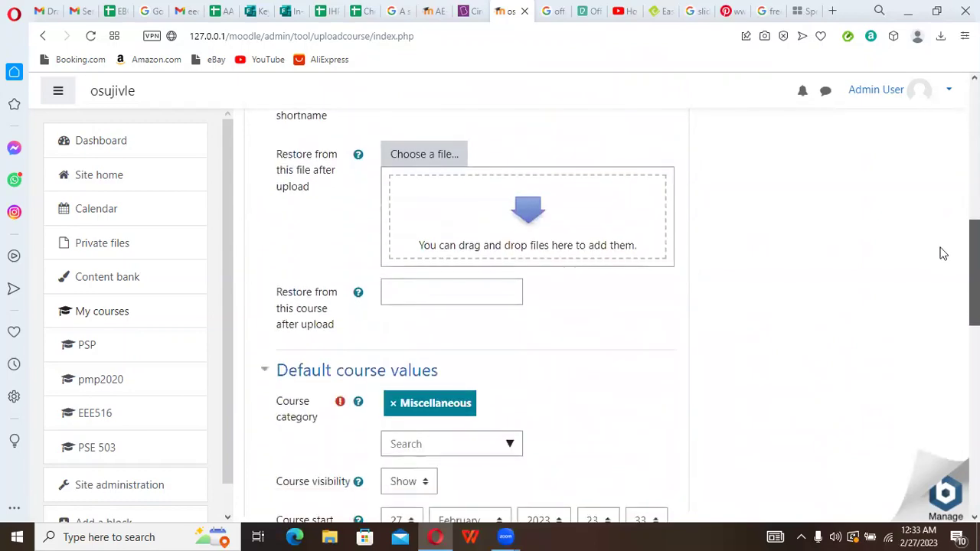
{"action": "scroll", "coordinate": [935, 238], "scroll_direction": "up", "scroll_amount": 2}
{"action": "scroll", "coordinate": [929, 234], "scroll_direction": "down", "scroll_amount": 2}
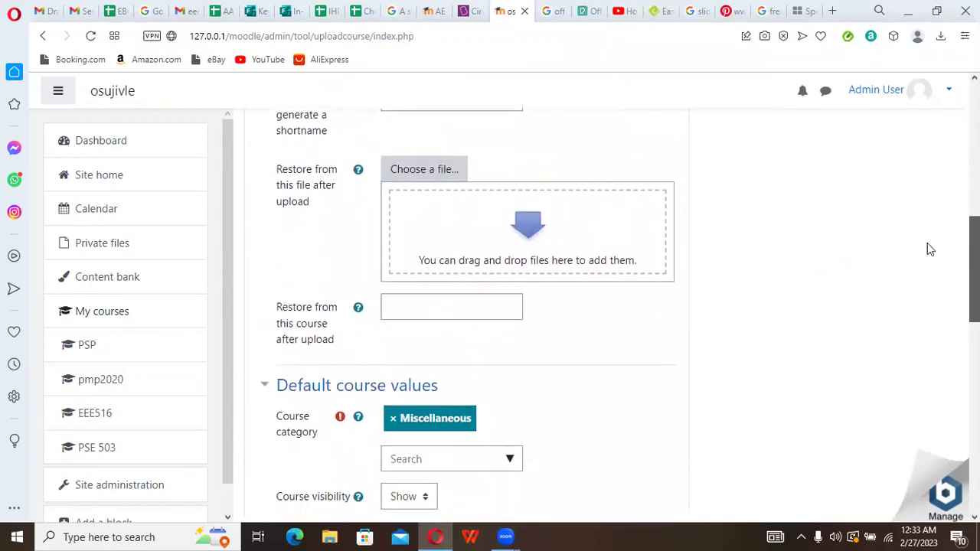
{"action": "scroll", "coordinate": [927, 253], "scroll_direction": "down", "scroll_amount": 1}
{"action": "scroll", "coordinate": [918, 214], "scroll_direction": "up", "scroll_amount": 4}
{"action": "scroll", "coordinate": [912, 207], "scroll_direction": "down", "scroll_amount": 1}
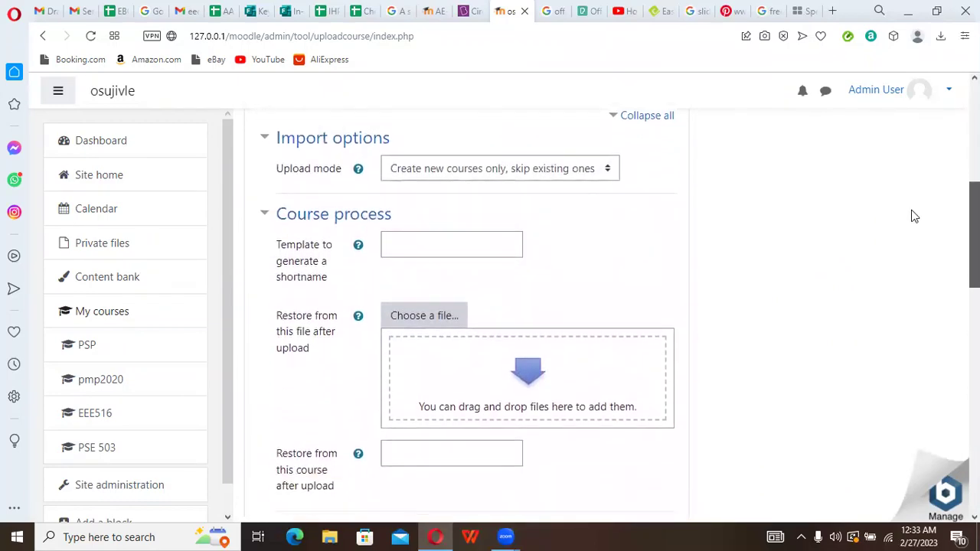
{"action": "scroll", "coordinate": [912, 222], "scroll_direction": "down", "scroll_amount": 5}
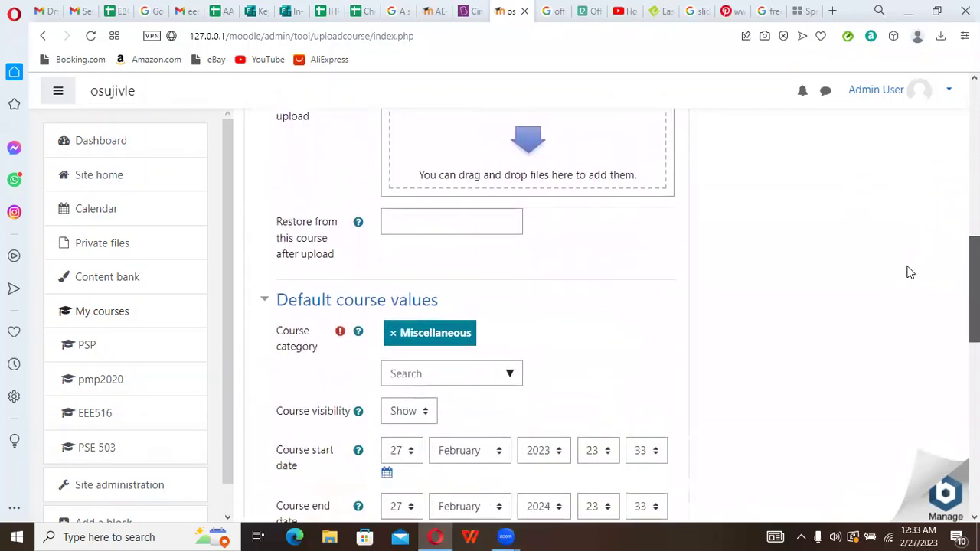
{"action": "scroll", "coordinate": [907, 283], "scroll_direction": "down", "scroll_amount": 3}
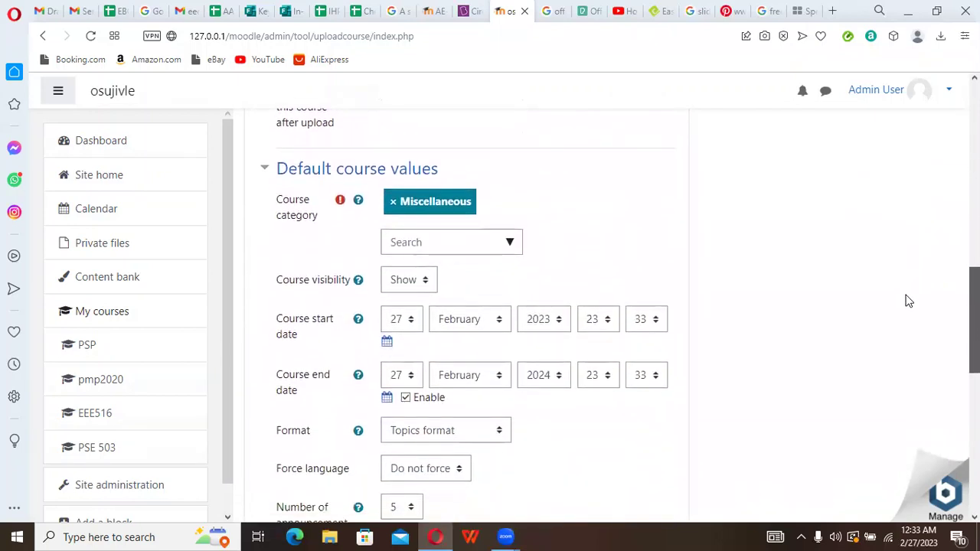
Step: Disable the course end date in the default course values
{"action": "scroll", "coordinate": [903, 310], "scroll_direction": "down", "scroll_amount": 3}
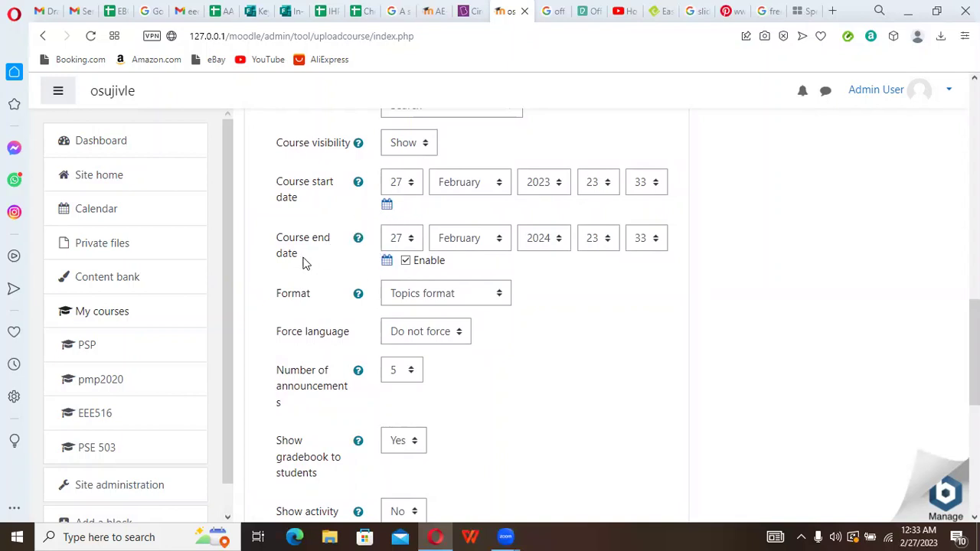
{"action": "left_click", "coordinate": [405, 260]}
{"action": "left_click", "coordinate": [406, 261]}
{"action": "left_click", "coordinate": [406, 261]}
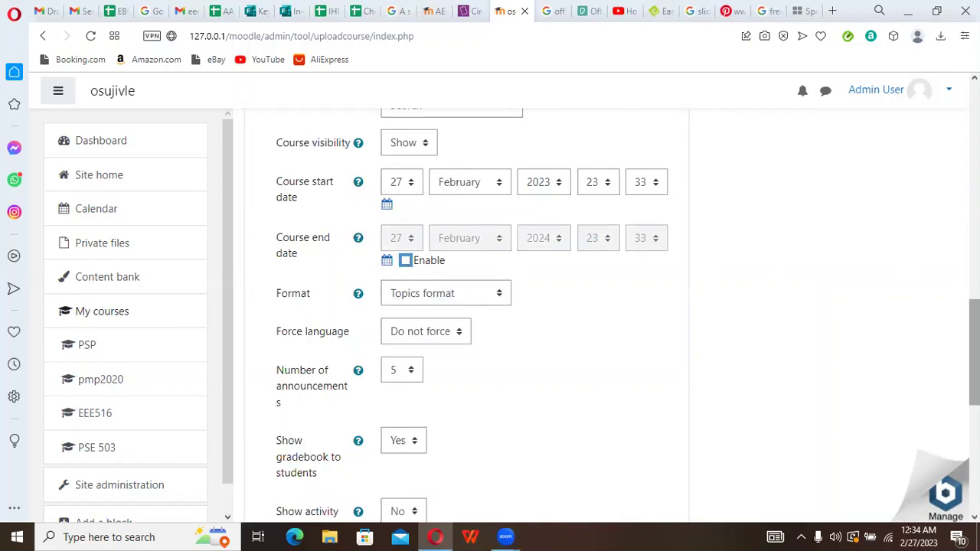
Step: Set Force language to English (en) in the default course values
{"action": "scroll", "coordinate": [475, 314], "scroll_direction": "down", "scroll_amount": 2}
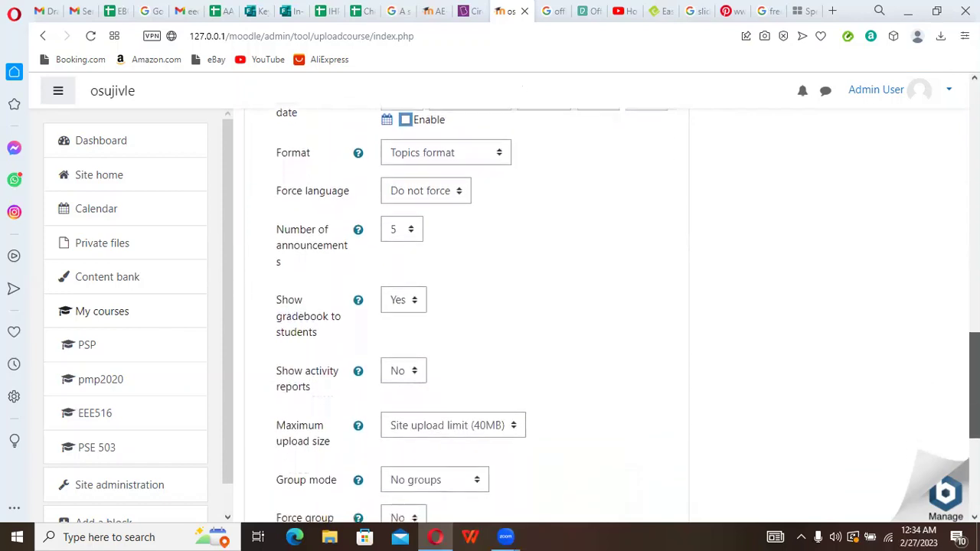
{"action": "left_click", "coordinate": [461, 175]}
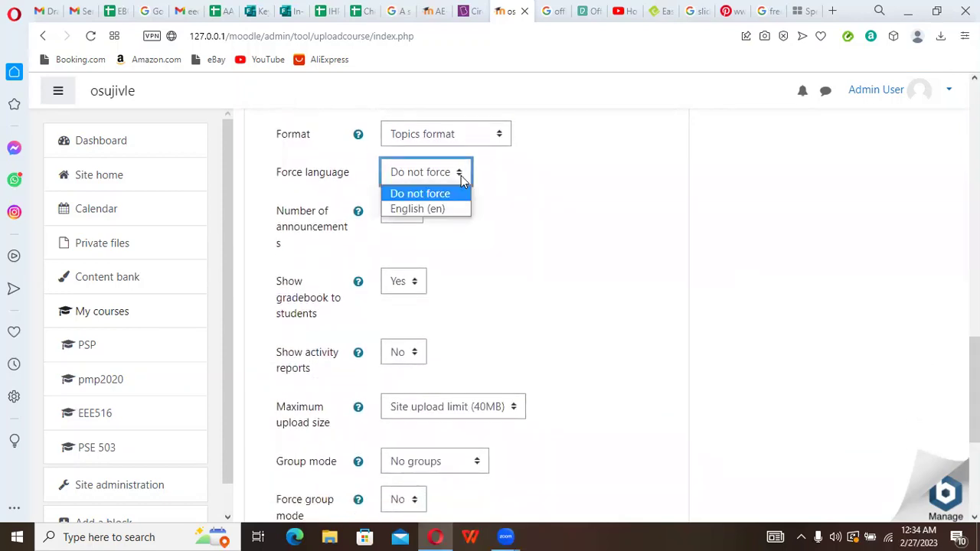
{"action": "left_click", "coordinate": [443, 212]}
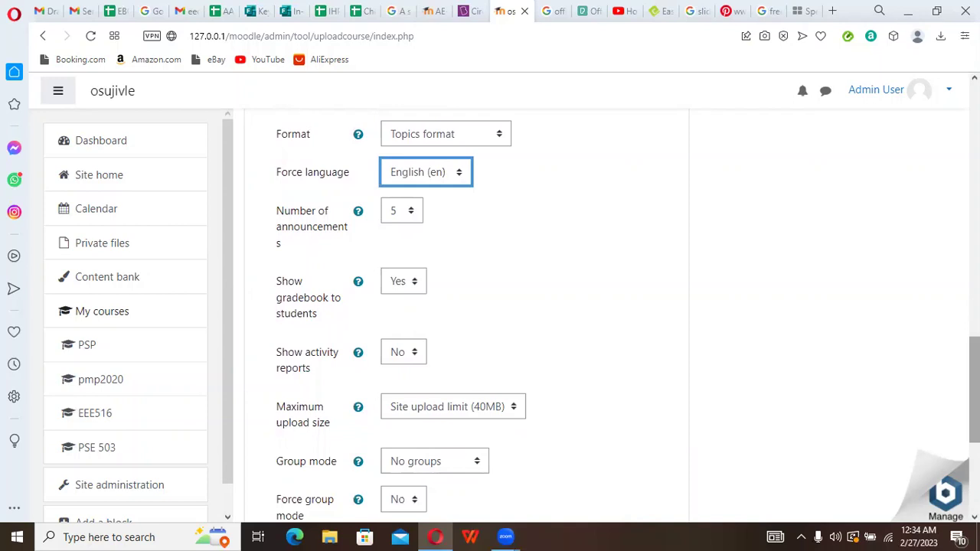
{"action": "scroll", "coordinate": [974, 390], "scroll_direction": "down", "scroll_amount": 2}
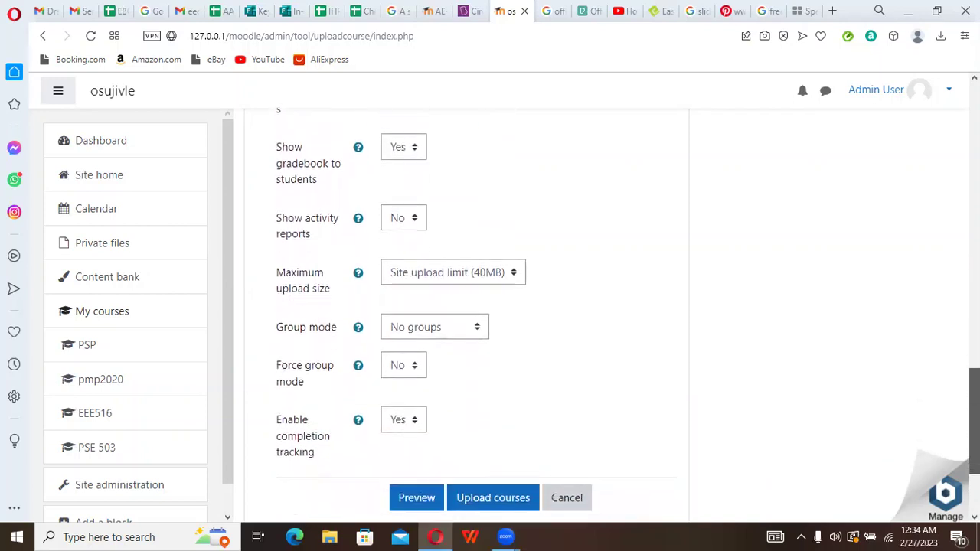
Step: Upload the courses from the CSV file with the chosen default values and check the upload results
{"action": "scroll", "coordinate": [973, 390], "scroll_direction": "down", "scroll_amount": 1}
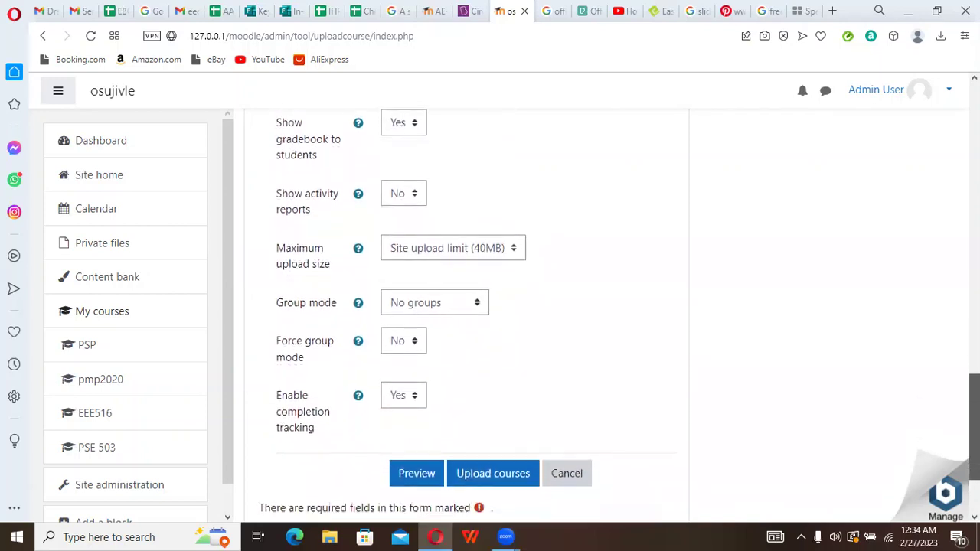
{"action": "scroll", "coordinate": [619, 318], "scroll_direction": "down", "scroll_amount": 1}
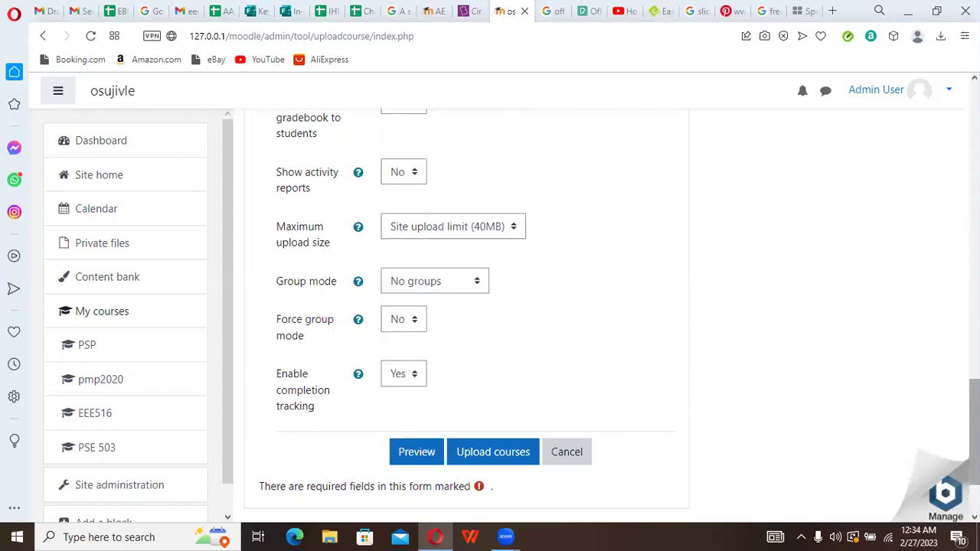
{"action": "scroll", "coordinate": [974, 429], "scroll_direction": "down", "scroll_amount": 2}
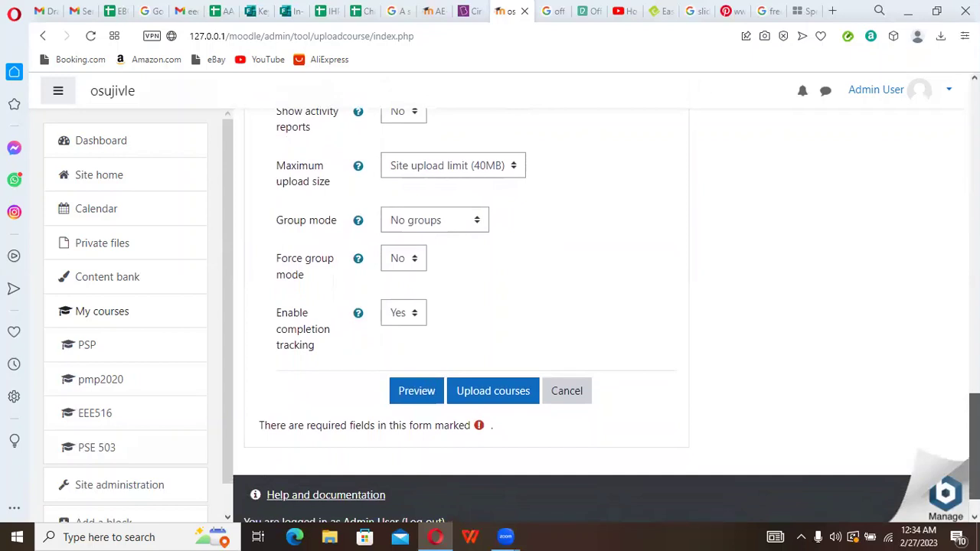
{"action": "scroll", "coordinate": [974, 429], "scroll_direction": "down", "scroll_amount": 1}
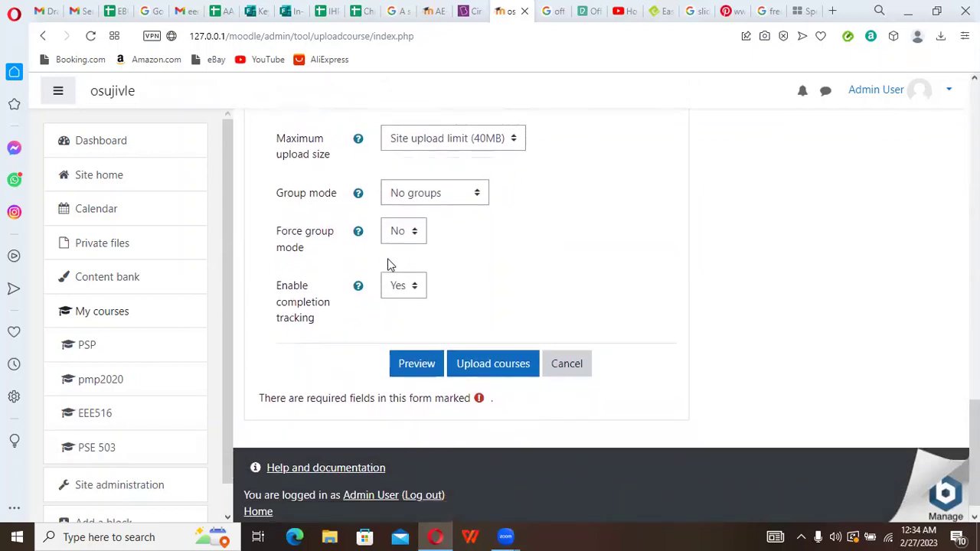
{"action": "left_click", "coordinate": [494, 364]}
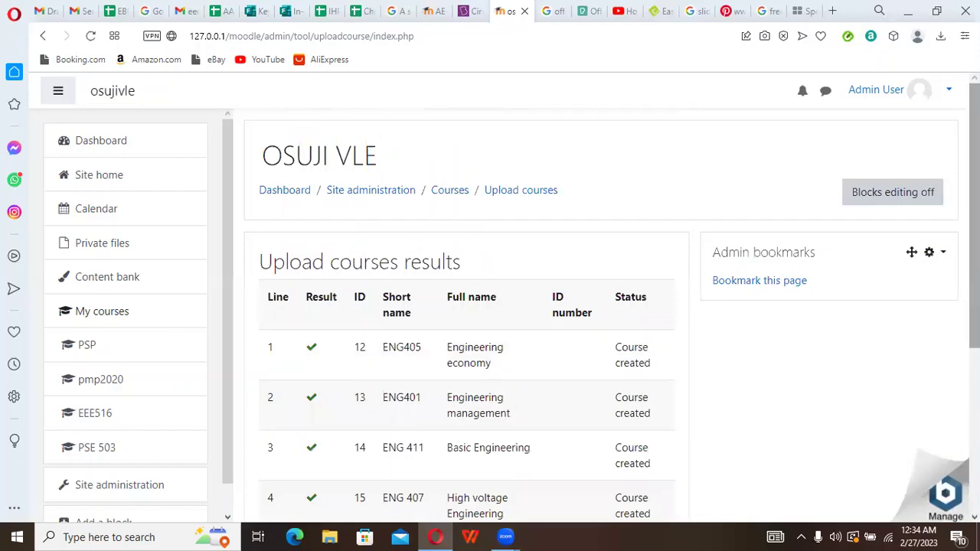
{"action": "scroll", "coordinate": [612, 313], "scroll_direction": "down", "scroll_amount": 2}
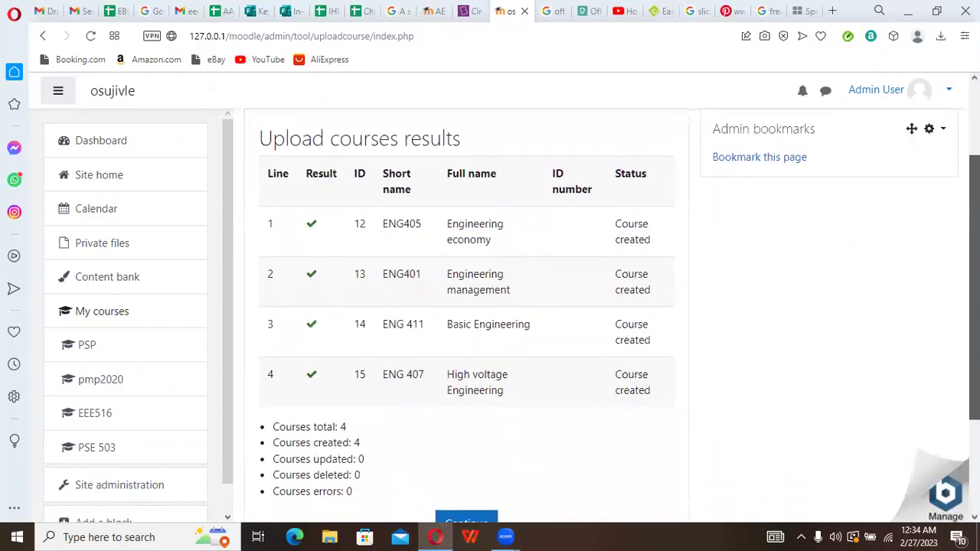
{"action": "scroll", "coordinate": [450, 332], "scroll_direction": "down", "scroll_amount": 1}
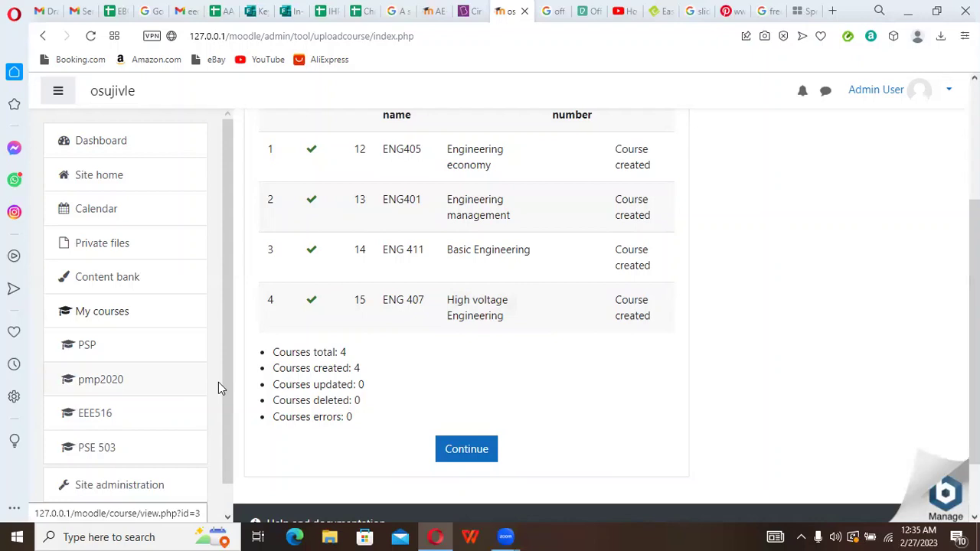
Step: Go to course and category management in Site administration and open the ENGINEERING category
{"action": "left_click_drag", "start_coordinate": [225, 383], "coordinate": [230, 417]}
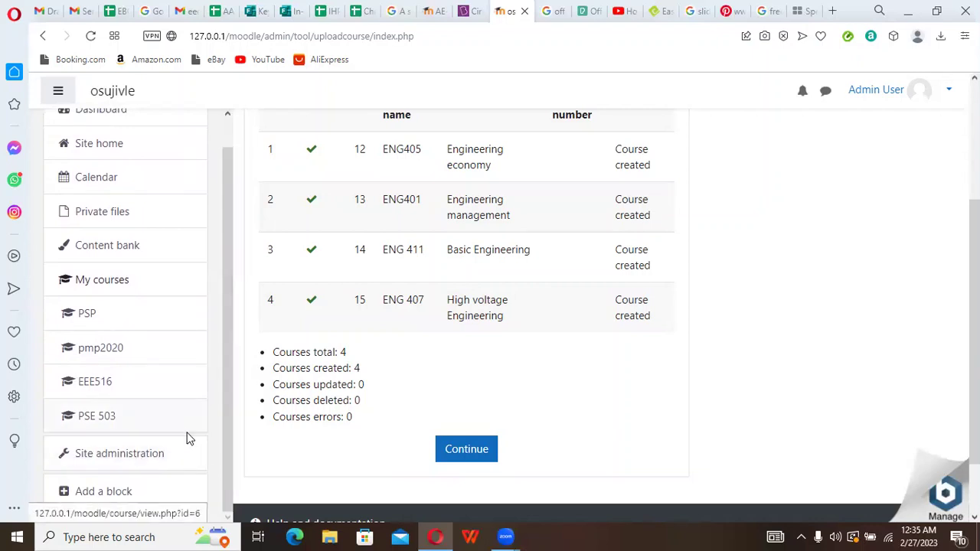
{"action": "left_click_drag", "start_coordinate": [228, 425], "coordinate": [227, 452]}
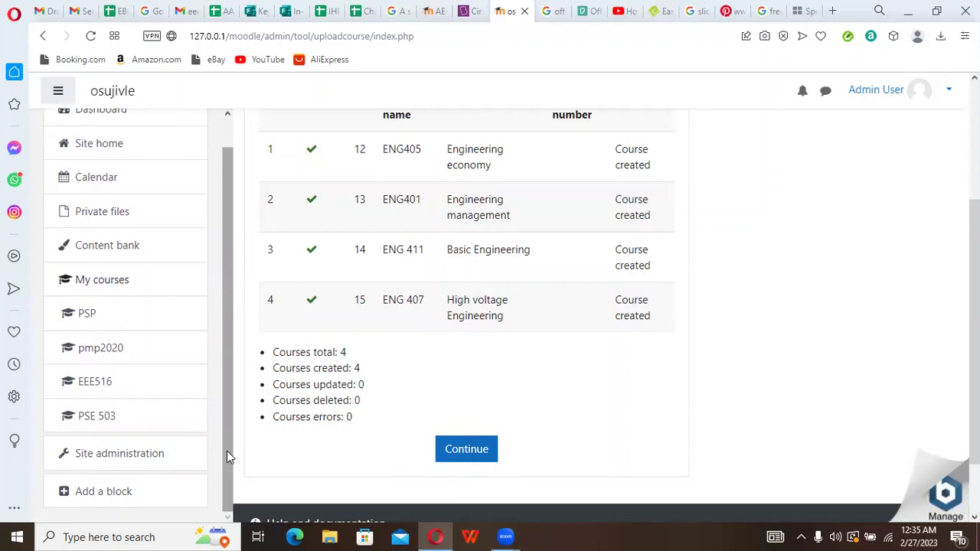
{"action": "left_click", "coordinate": [108, 460]}
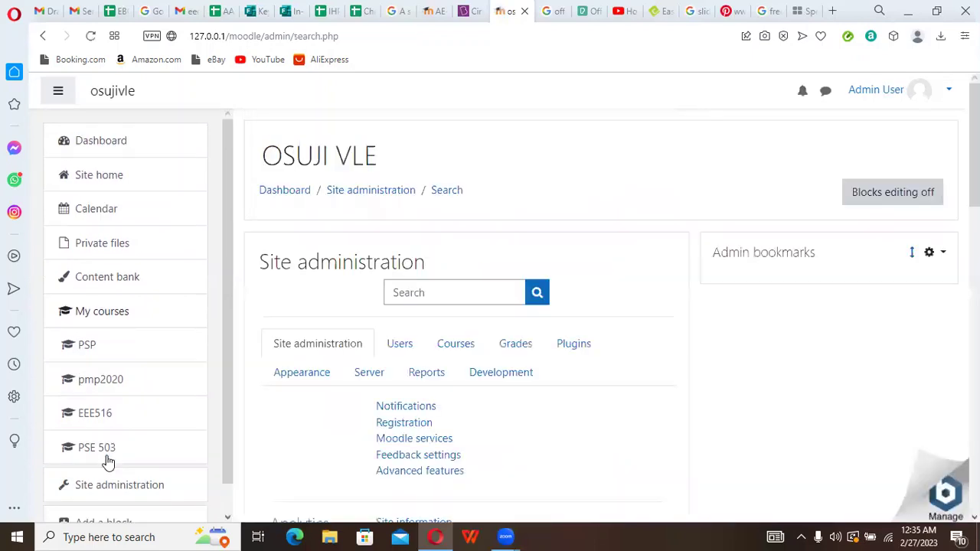
{"action": "left_click", "coordinate": [454, 344]}
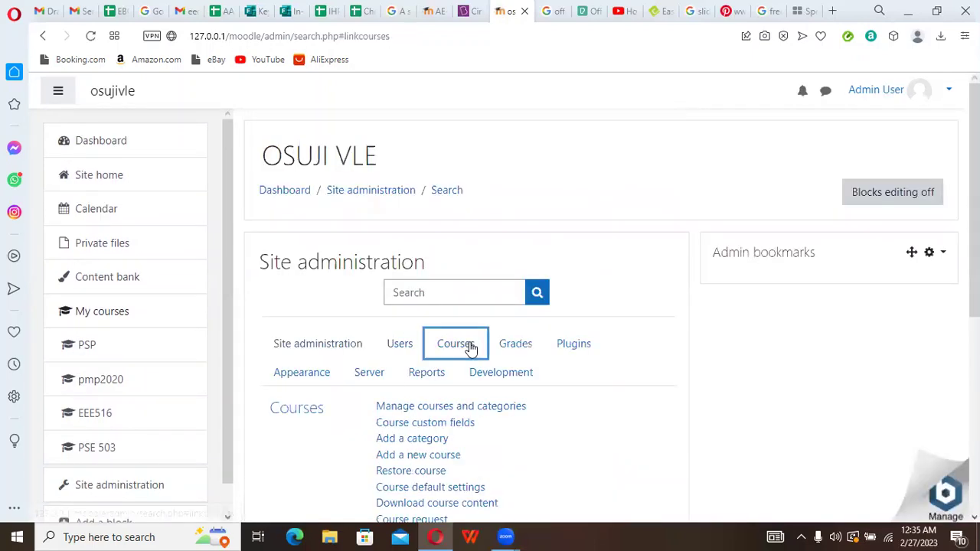
{"action": "left_click", "coordinate": [438, 409]}
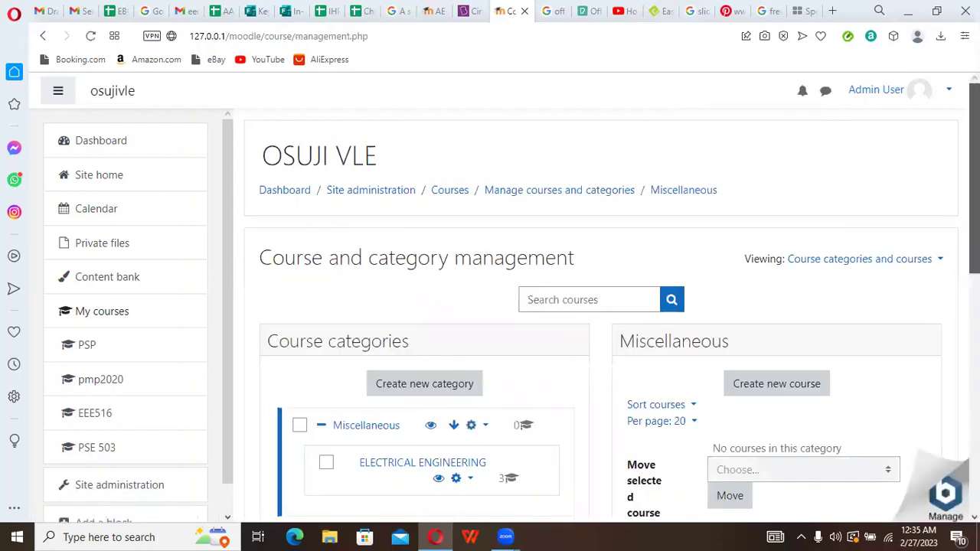
{"action": "scroll", "coordinate": [438, 411], "scroll_direction": "down", "scroll_amount": 1}
{"action": "scroll", "coordinate": [918, 368], "scroll_direction": "down", "scroll_amount": 3}
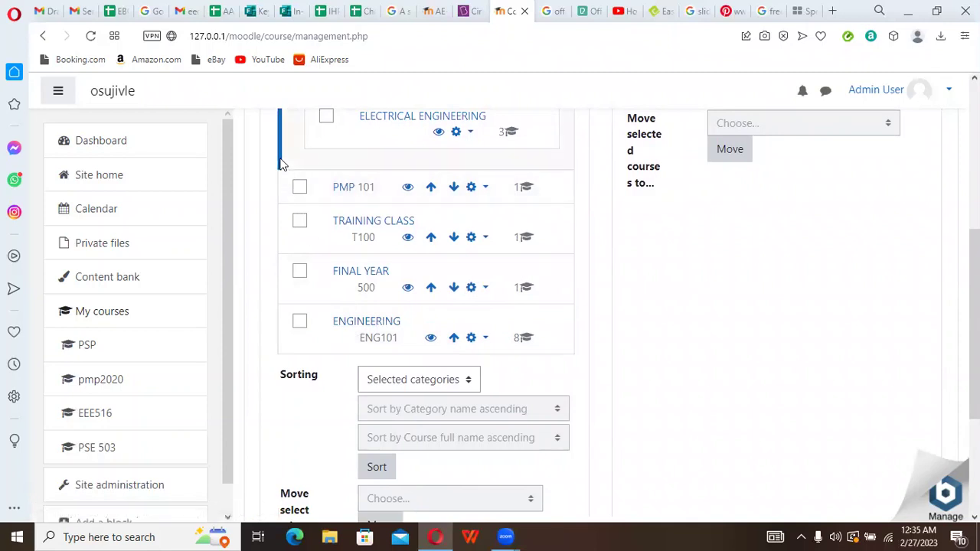
{"action": "left_click", "coordinate": [348, 322]}
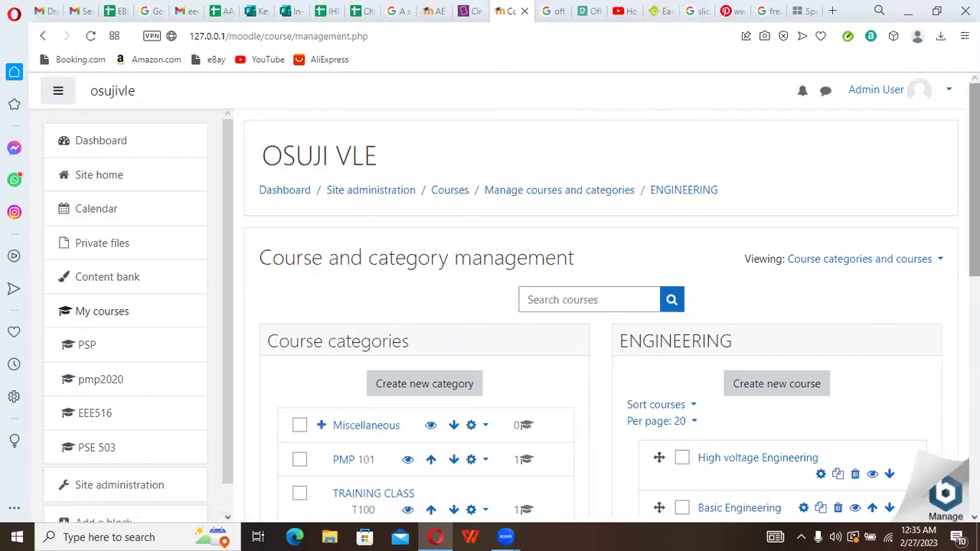
Step: Examine the list of courses in the ENGINEERING category for the newly uploaded ones
{"action": "scroll", "coordinate": [601, 306], "scroll_direction": "down", "scroll_amount": 3}
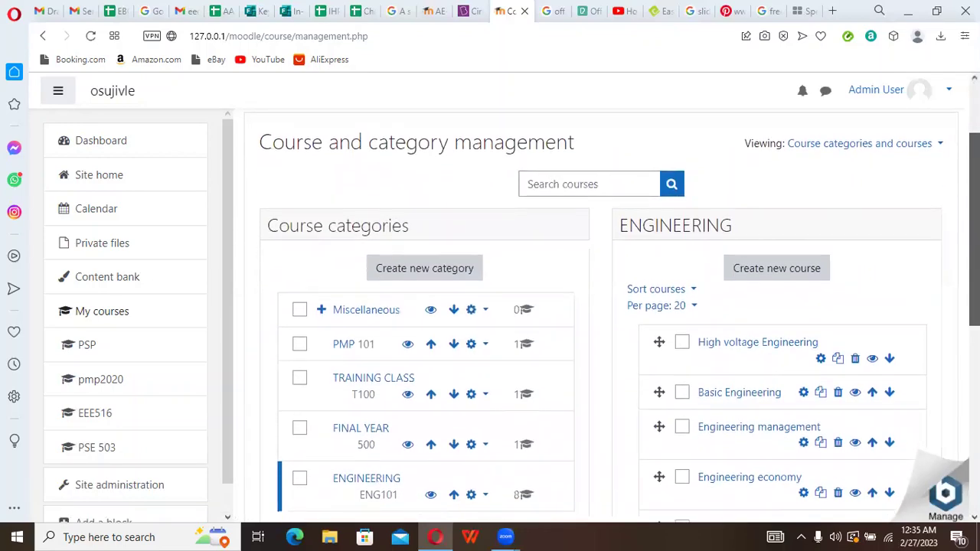
{"action": "scroll", "coordinate": [601, 306], "scroll_direction": "down", "scroll_amount": 3}
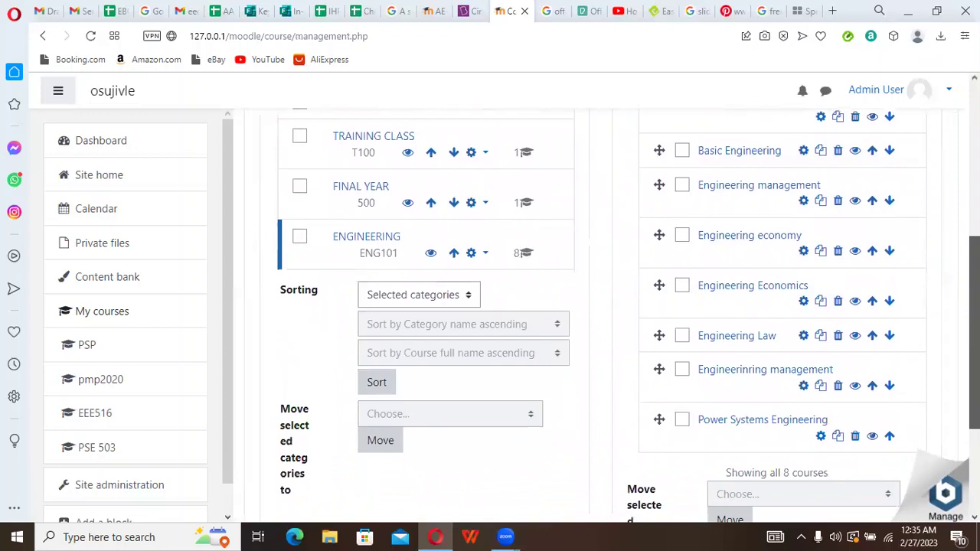
{"action": "scroll", "coordinate": [417, 360], "scroll_direction": "up", "scroll_amount": 1}
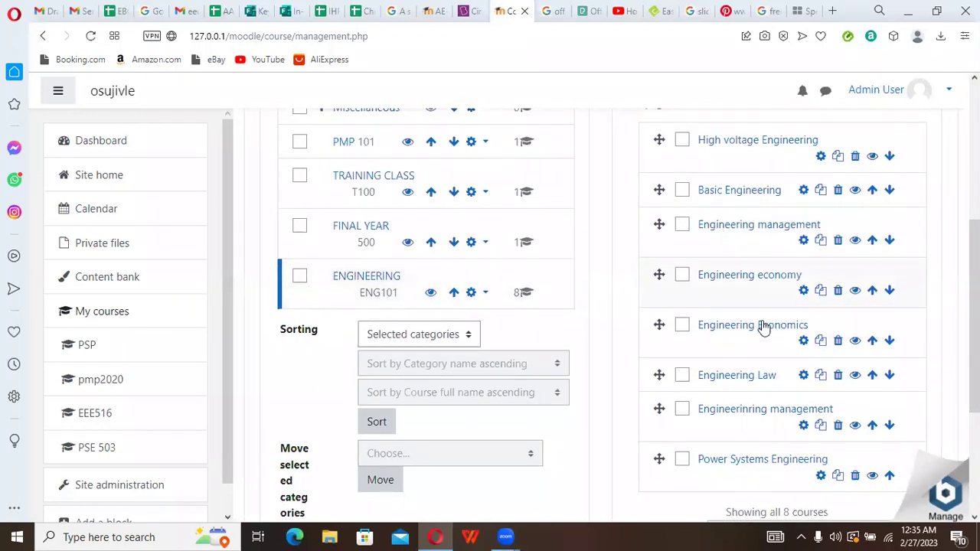
{"action": "mouse_move", "coordinate": [974, 306]}
{"action": "left_mouse_down"}
{"action": "mouse_move", "coordinate": [975, 342]}
{"action": "mouse_move", "coordinate": [974, 269]}
{"action": "mouse_move", "coordinate": [975, 300]}
{"action": "left_mouse_up"}
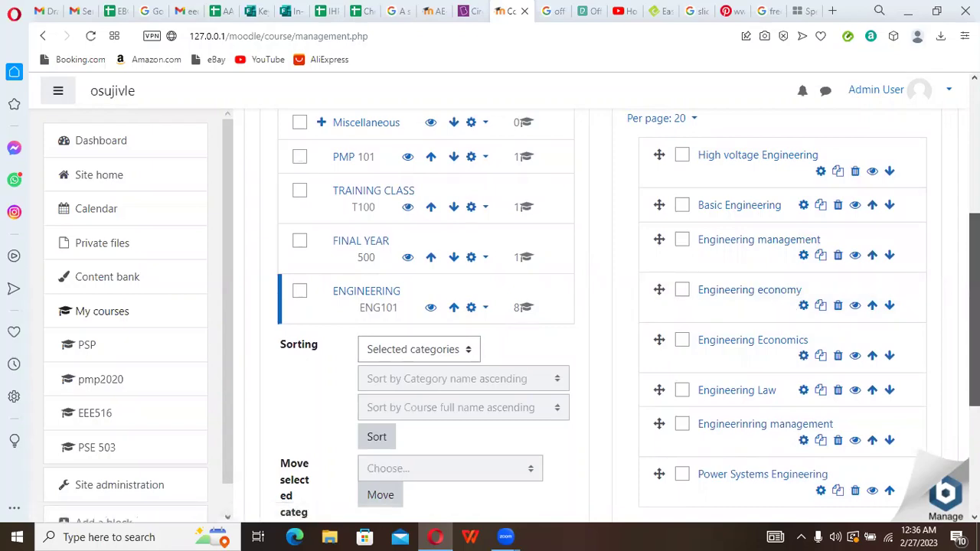
{"action": "scroll", "coordinate": [973, 306], "scroll_direction": "down", "scroll_amount": 1}
{"action": "scroll", "coordinate": [973, 307], "scroll_direction": "up", "scroll_amount": 2}
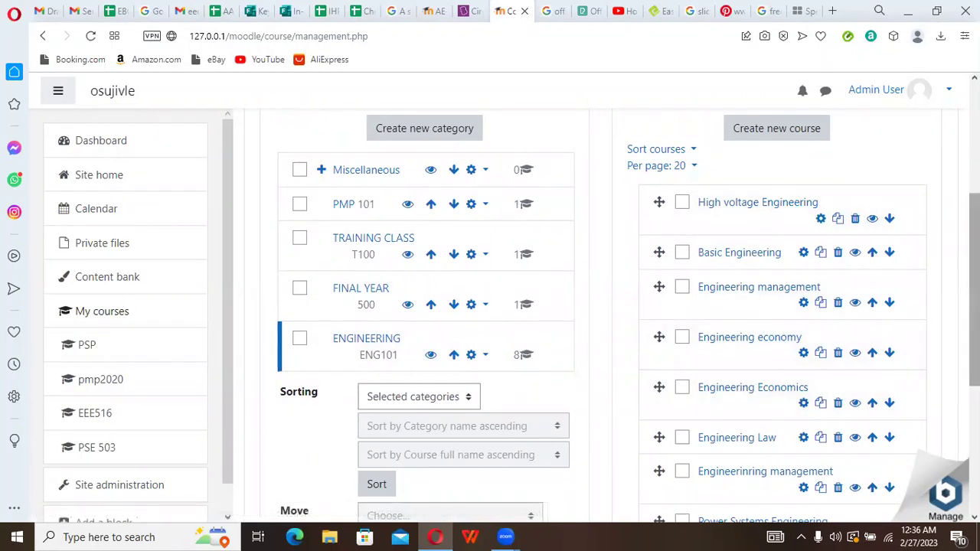
{"action": "mouse_move", "coordinate": [974, 291]}
{"action": "left_mouse_down"}
{"action": "mouse_move", "coordinate": [974, 418]}
{"action": "mouse_move", "coordinate": [974, 286]}
{"action": "left_mouse_up"}
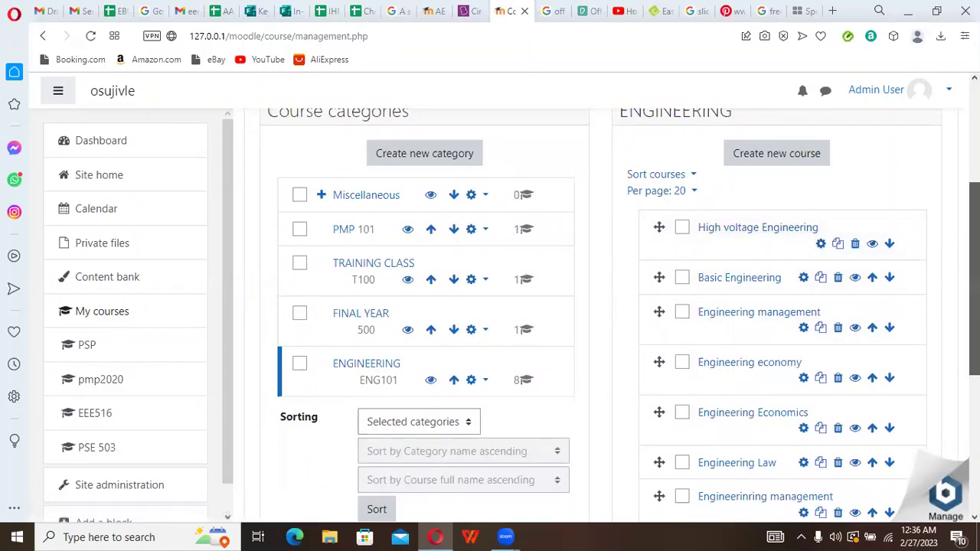
{"action": "scroll", "coordinate": [604, 315], "scroll_direction": "down", "scroll_amount": 2}
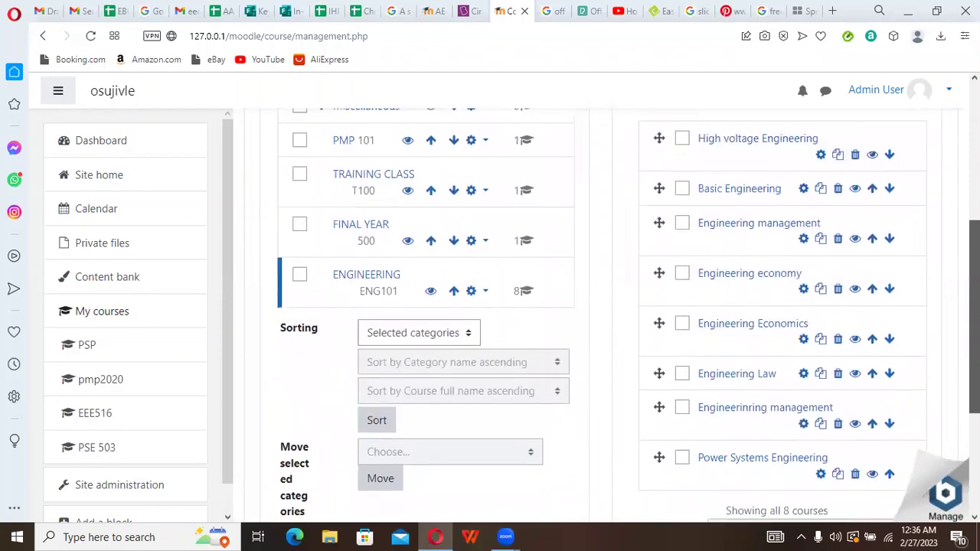
{"action": "scroll", "coordinate": [605, 315], "scroll_direction": "up", "scroll_amount": 1}
{"action": "scroll", "coordinate": [604, 315], "scroll_direction": "up", "scroll_amount": 1}
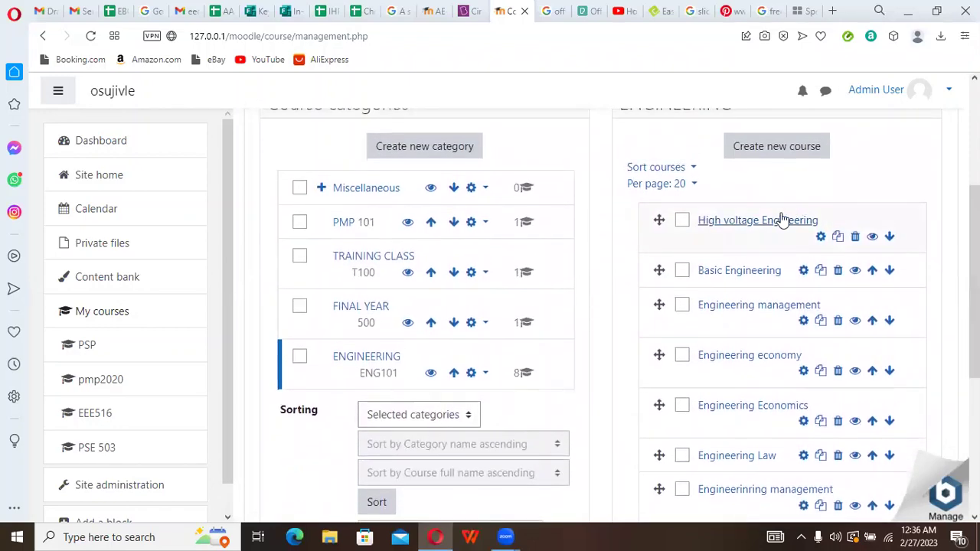
Step: Select the High voltage Engineering course in the ENGINEERING category and view its course page
{"action": "left_click", "coordinate": [747, 221]}
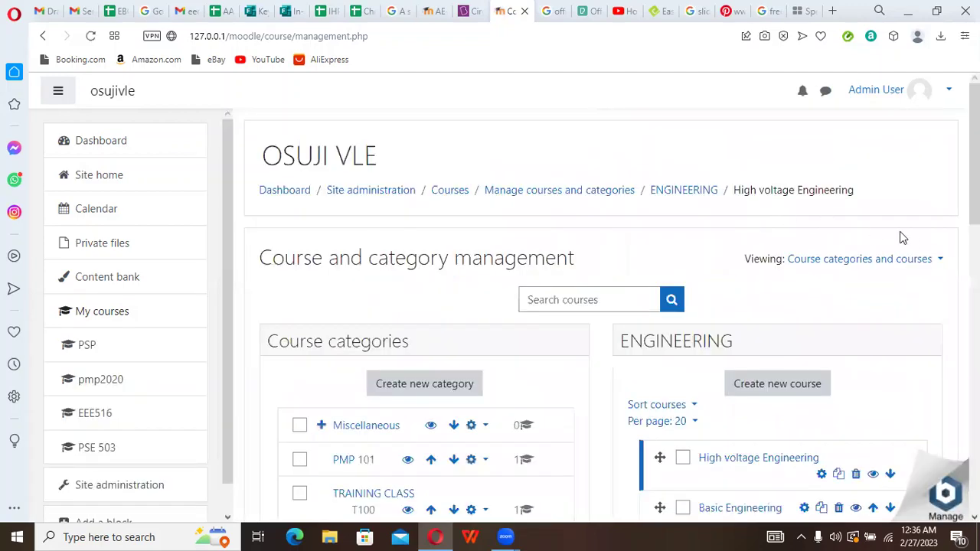
{"action": "scroll", "coordinate": [600, 314], "scroll_direction": "down", "scroll_amount": 9}
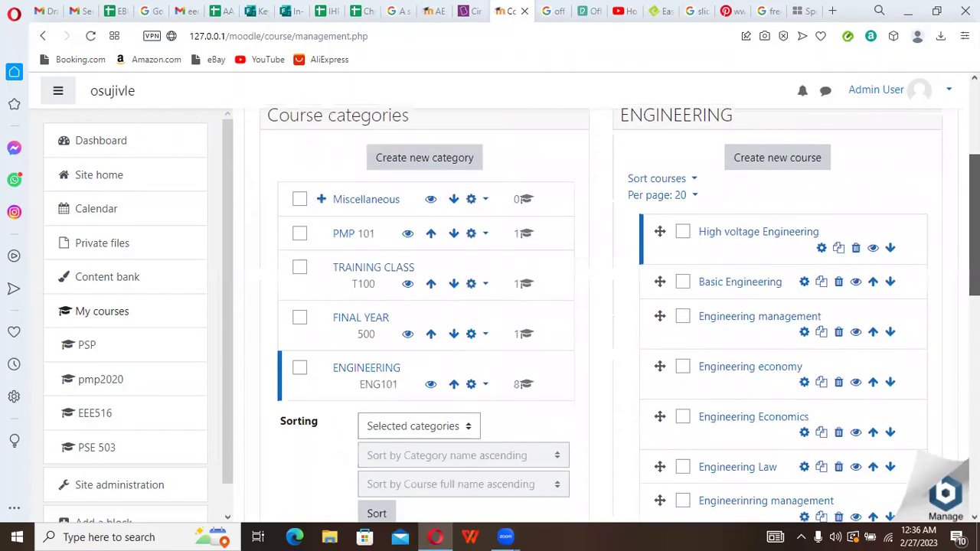
{"action": "scroll", "coordinate": [536, 317], "scroll_direction": "down", "scroll_amount": 1}
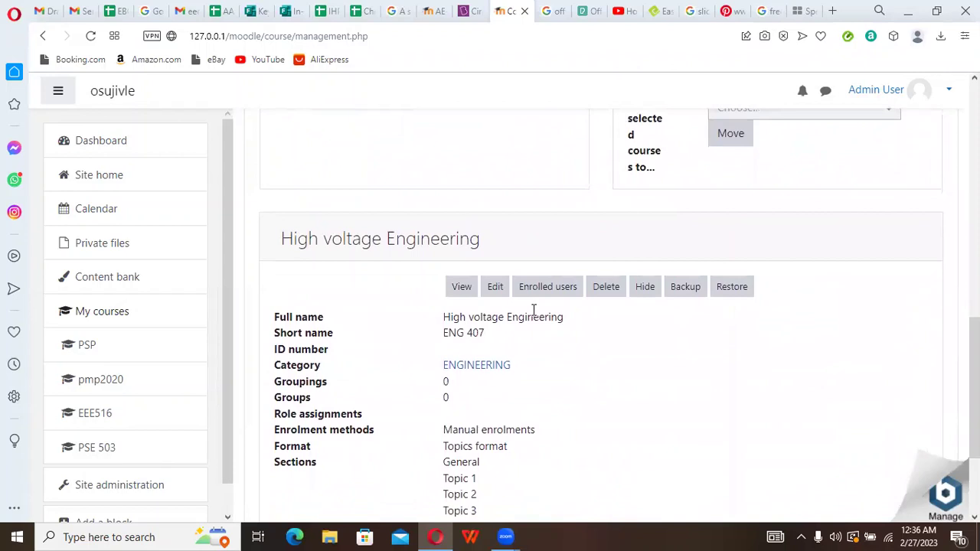
{"action": "left_click", "coordinate": [460, 289]}
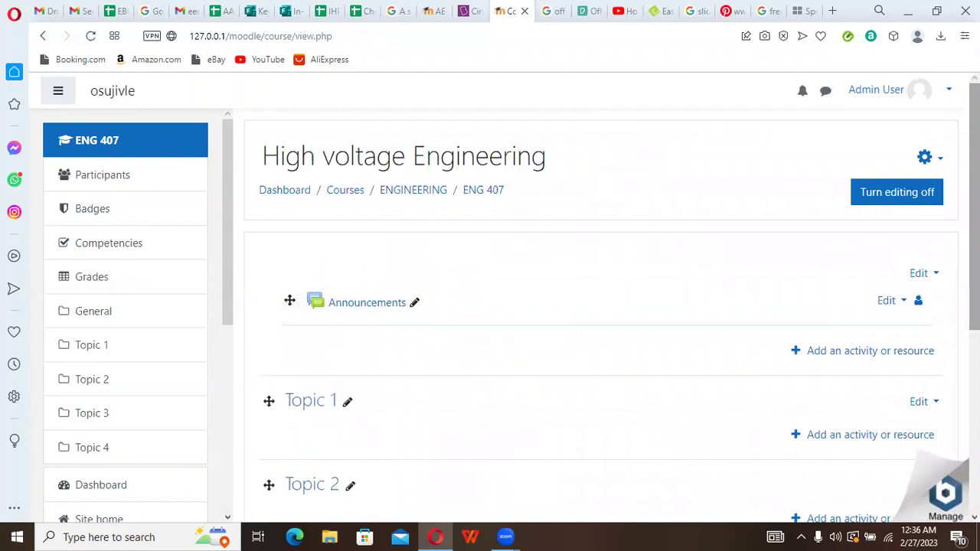
Step: Look through the High voltage Engineering course page, including its announcements and topic sections
{"action": "scroll", "coordinate": [612, 303], "scroll_direction": "down", "scroll_amount": 1}
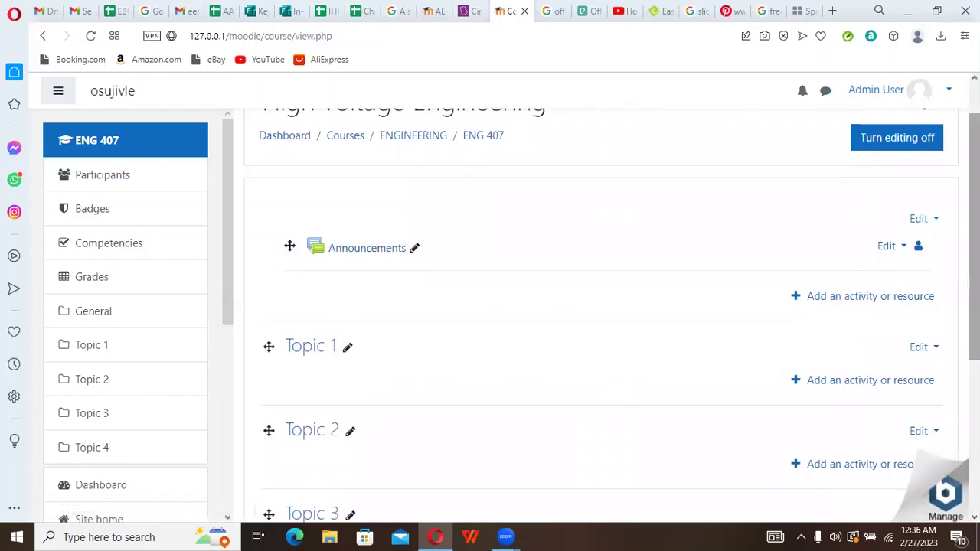
{"action": "scroll", "coordinate": [612, 306], "scroll_direction": "down", "scroll_amount": 3}
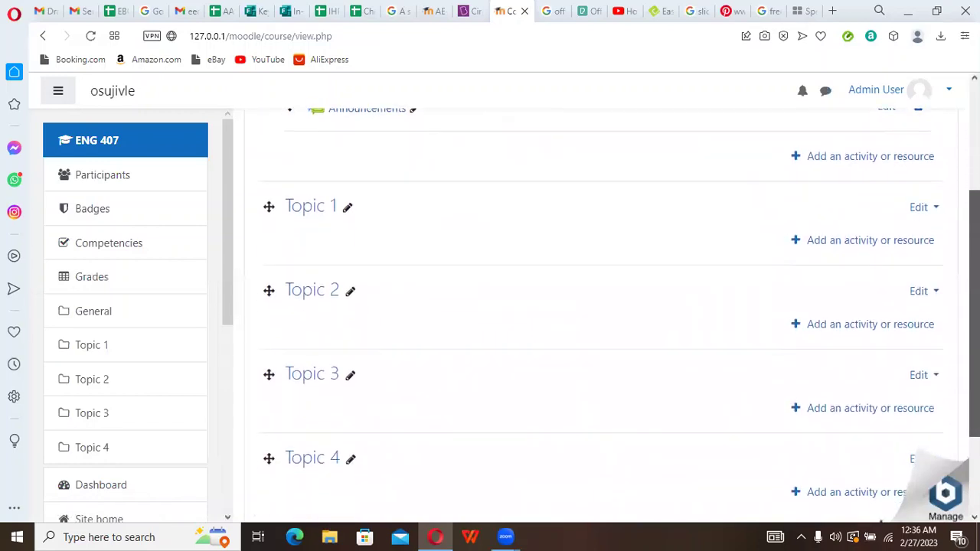
{"action": "scroll", "coordinate": [612, 307], "scroll_direction": "up", "scroll_amount": 3}
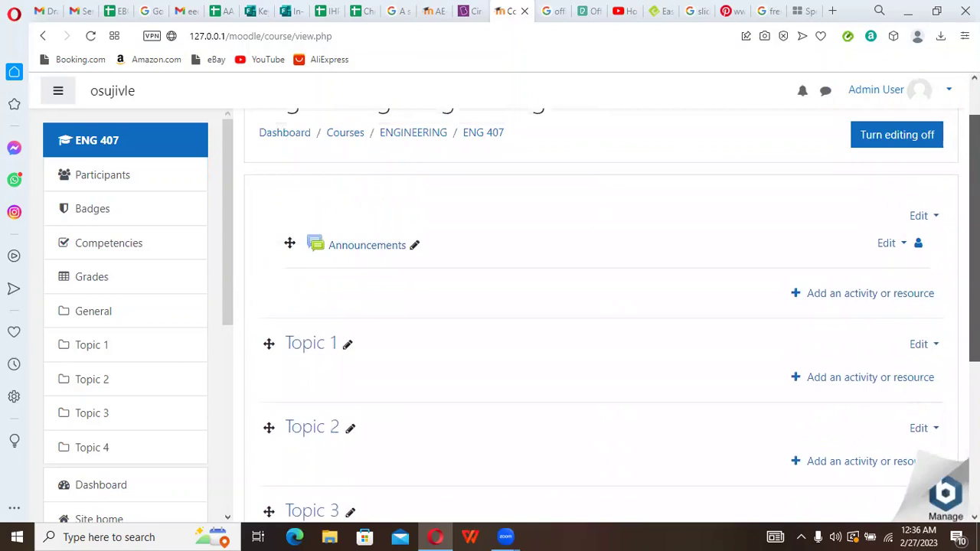
{"action": "scroll", "coordinate": [611, 306], "scroll_direction": "up", "scroll_amount": 1}
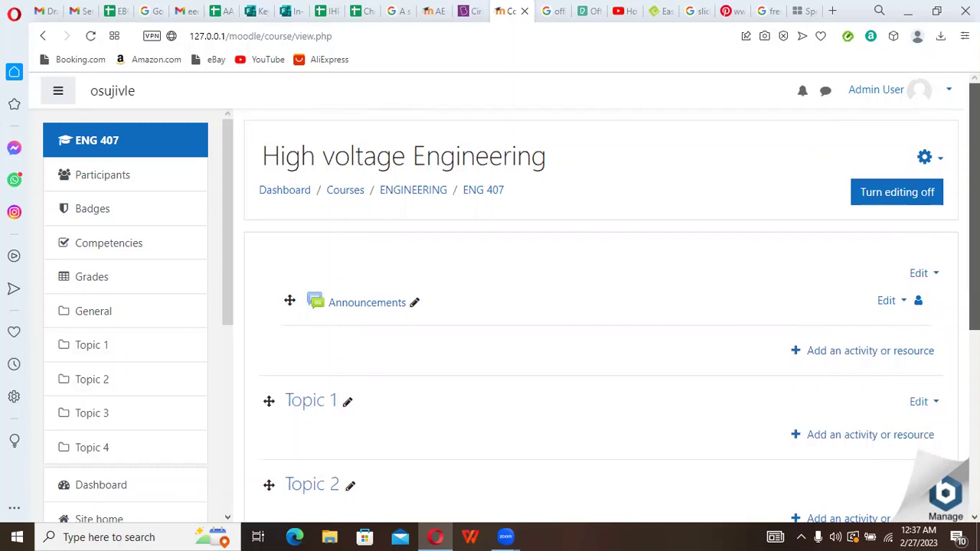
{"action": "scroll", "coordinate": [601, 314], "scroll_direction": "down", "scroll_amount": 2}
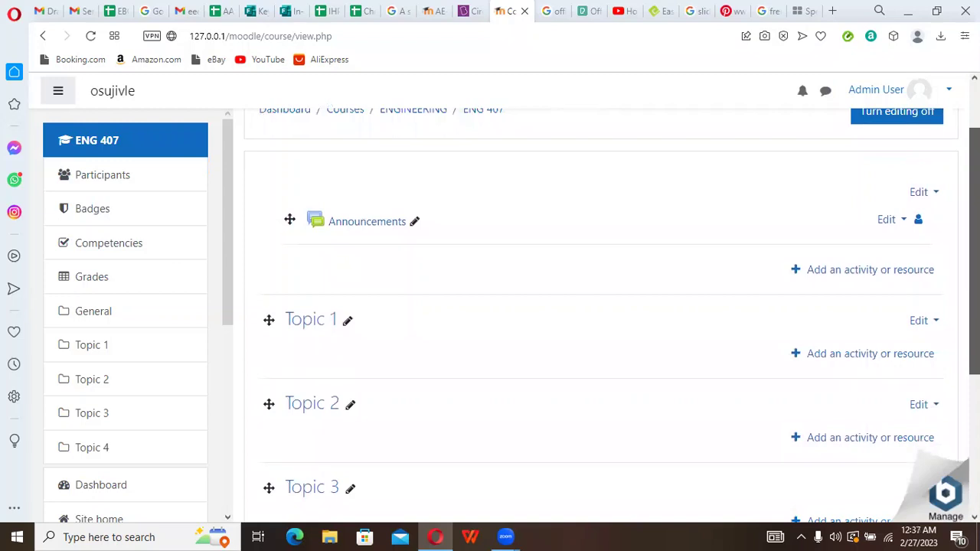
{"action": "scroll", "coordinate": [601, 314], "scroll_direction": "up", "scroll_amount": 1}
{"action": "scroll", "coordinate": [601, 314], "scroll_direction": "down", "scroll_amount": 1}
{"action": "scroll", "coordinate": [601, 314], "scroll_direction": "up", "scroll_amount": 2}
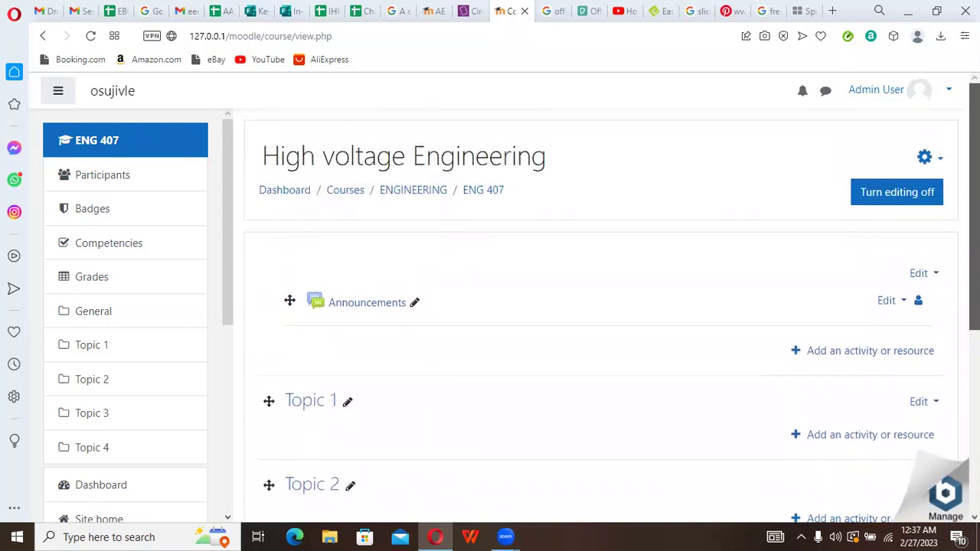